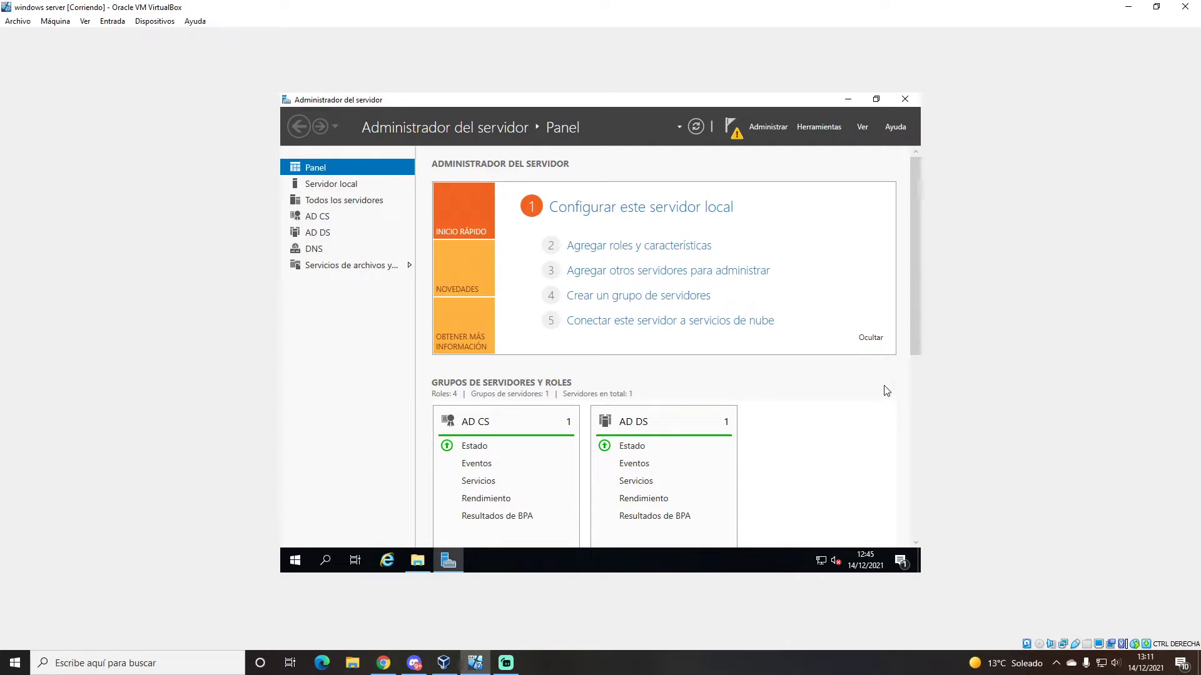
# Step: Copy the googlechromestandaloneenterprise64 installer package from the Descargas folder
pyautogui.click(418, 560)
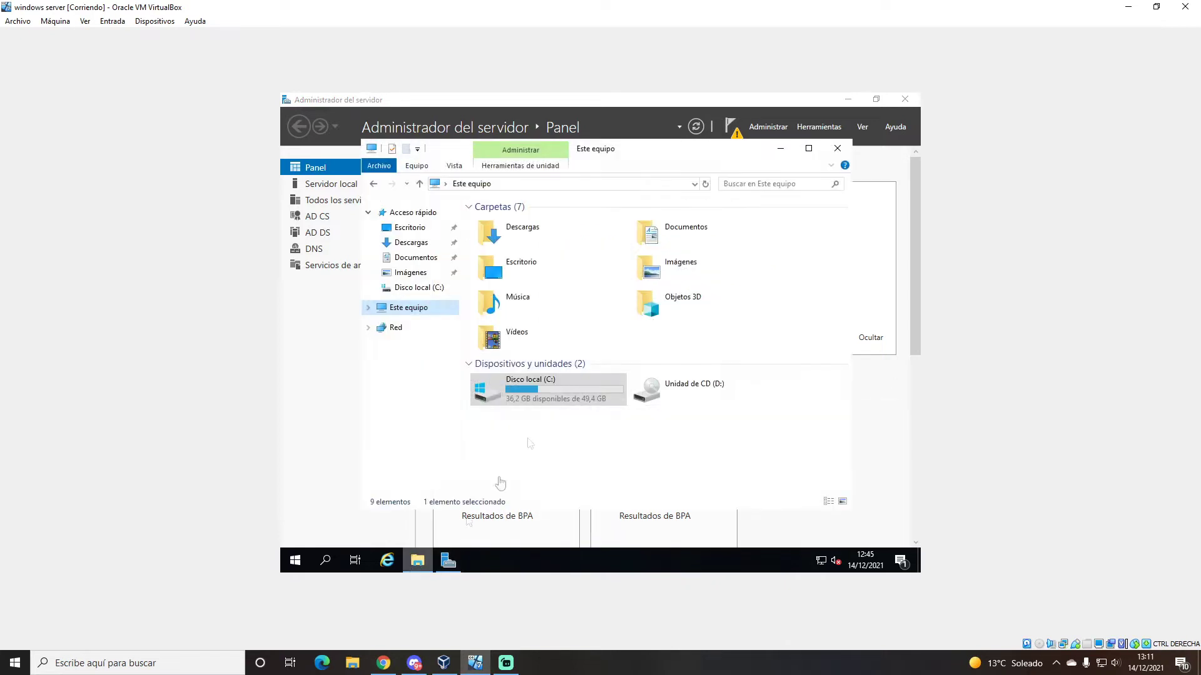
pyautogui.doubleClick(576, 244)
pyautogui.click(520, 223)
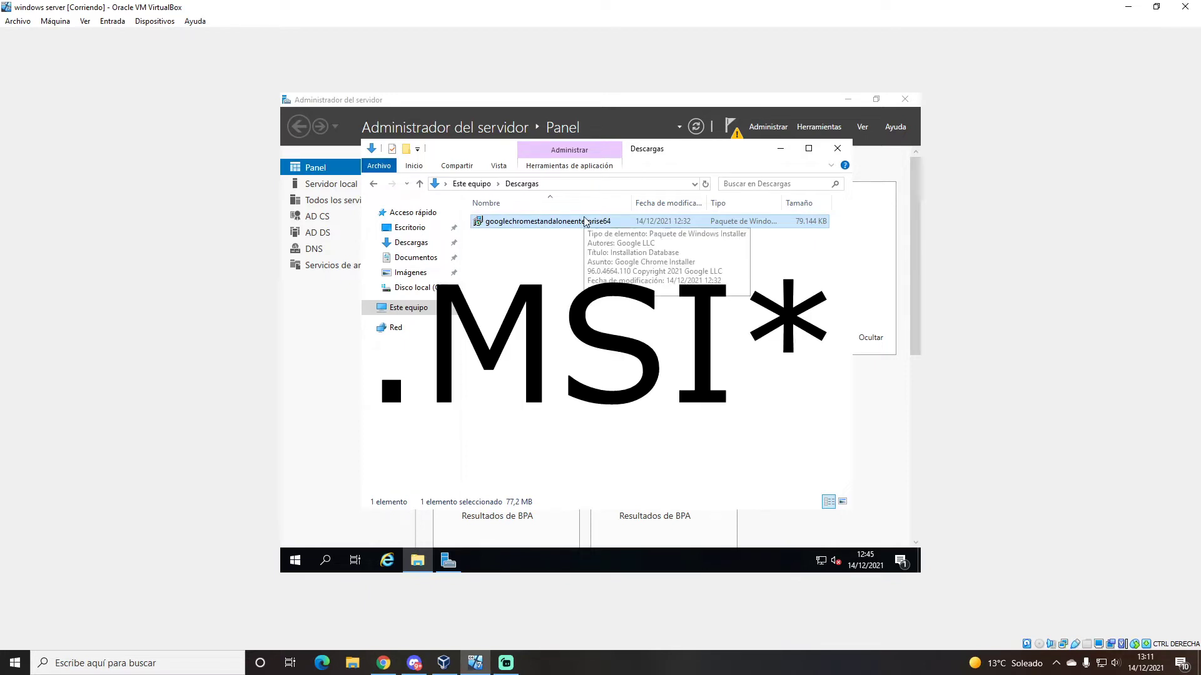
pyautogui.moveTo(585, 222)
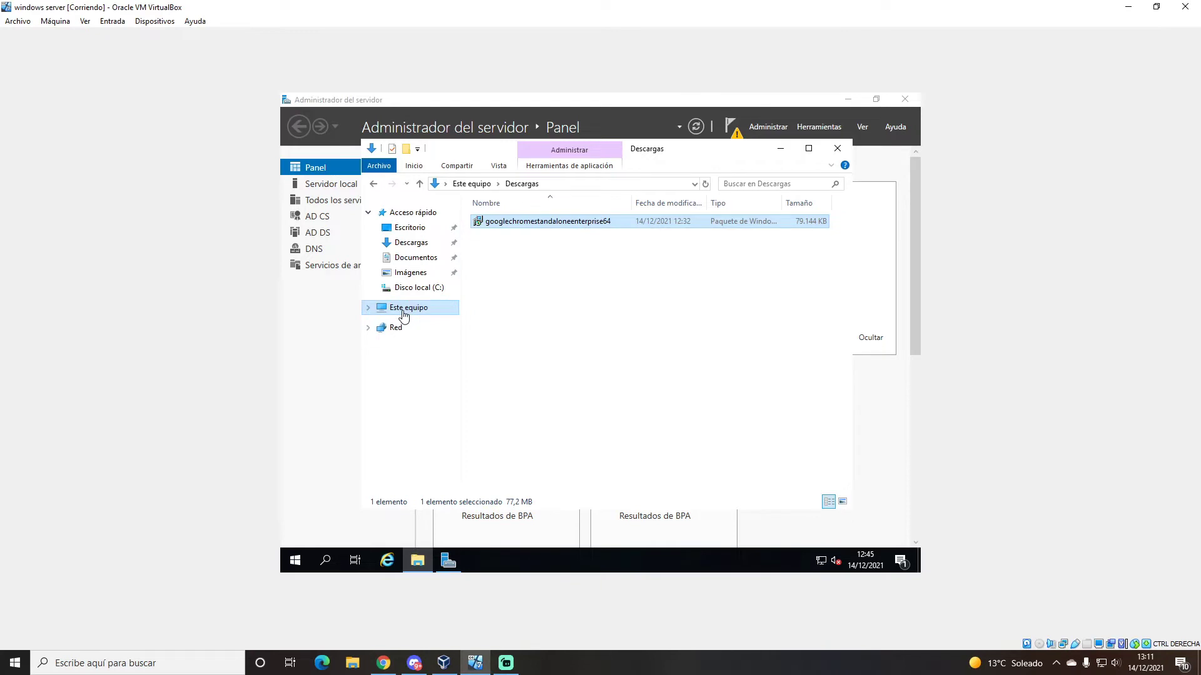
# Step: Create a new folder named programa in the root of Disco local (C:)
pyautogui.click(404, 309)
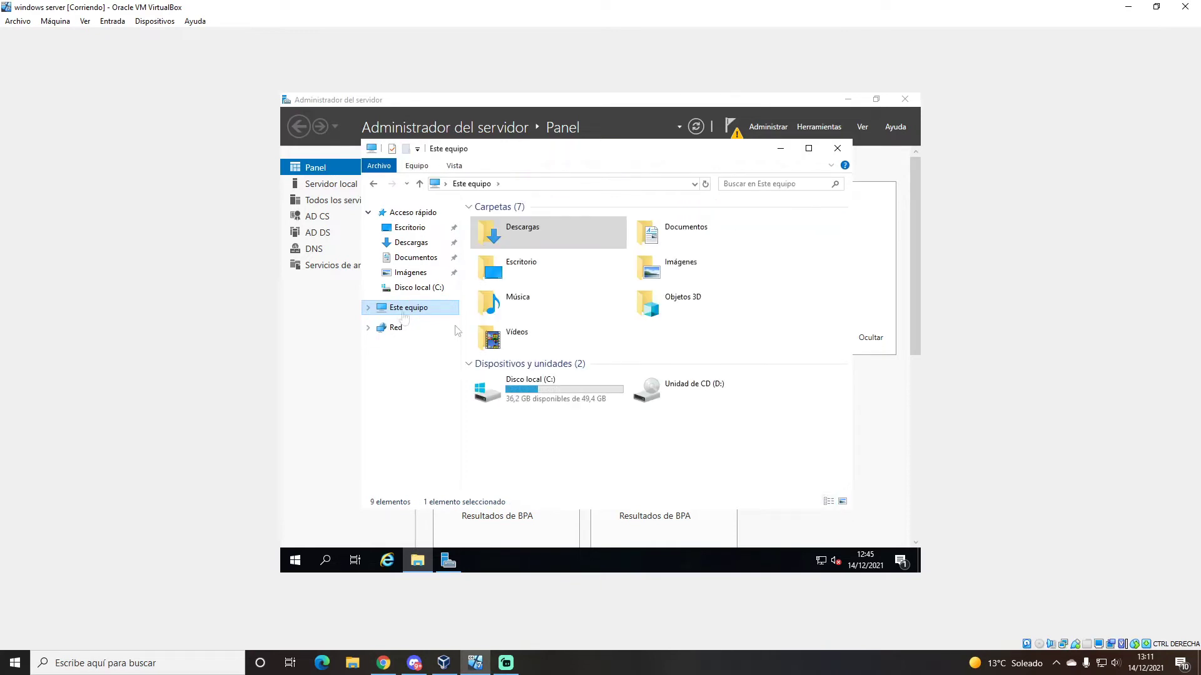
pyautogui.doubleClick(553, 401)
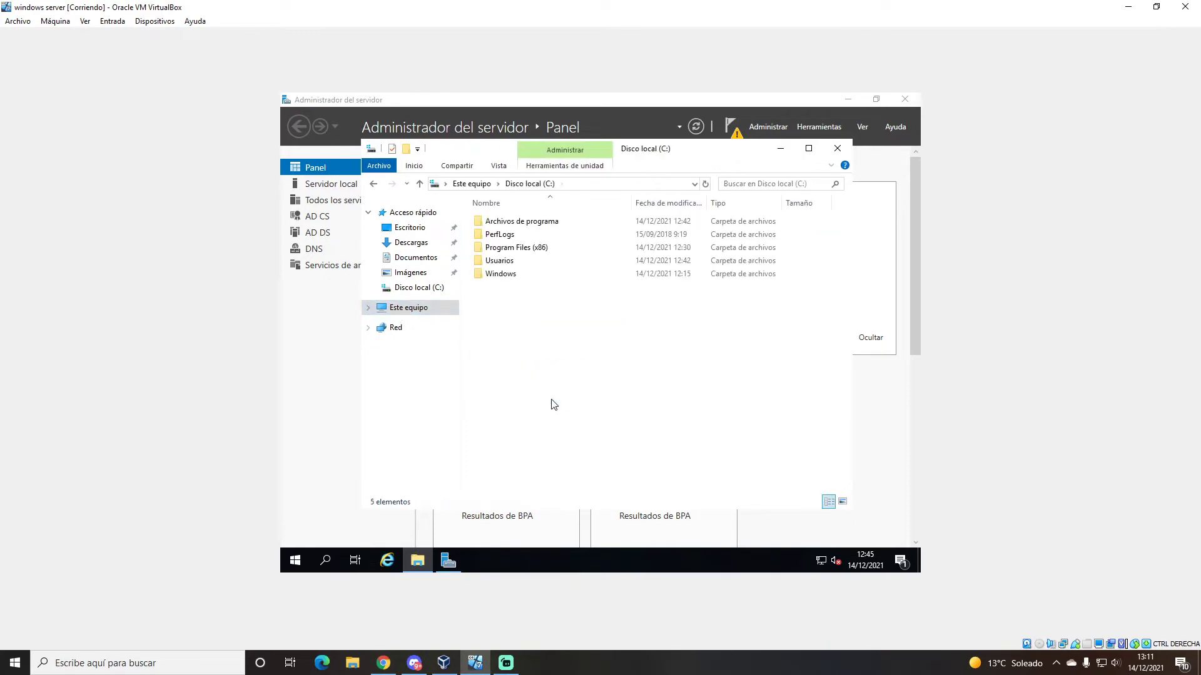
pyautogui.rightClick(554, 346)
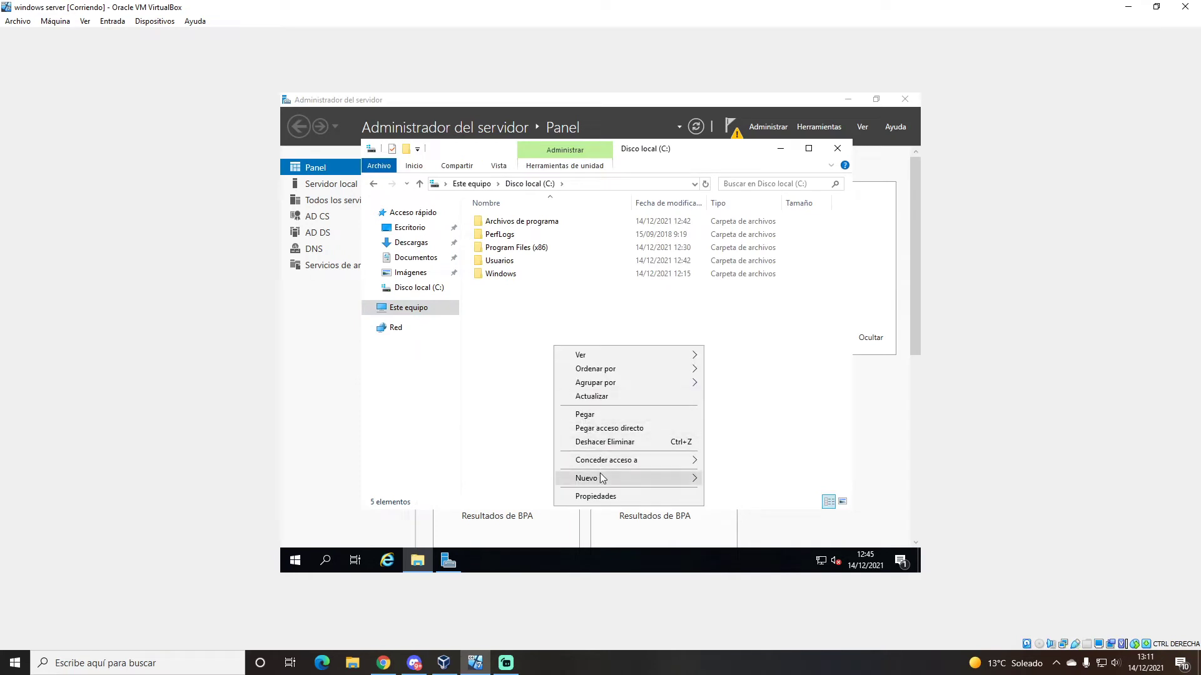
pyautogui.moveTo(603, 478)
pyautogui.click(768, 394)
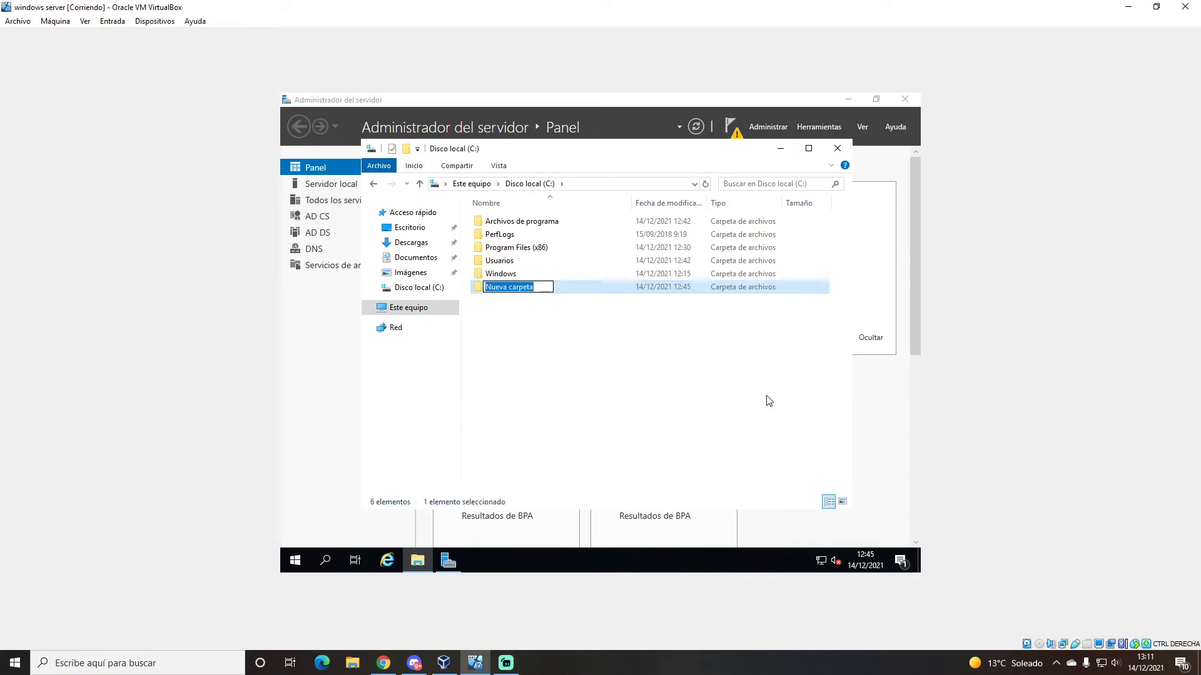
pyautogui.write('programa')
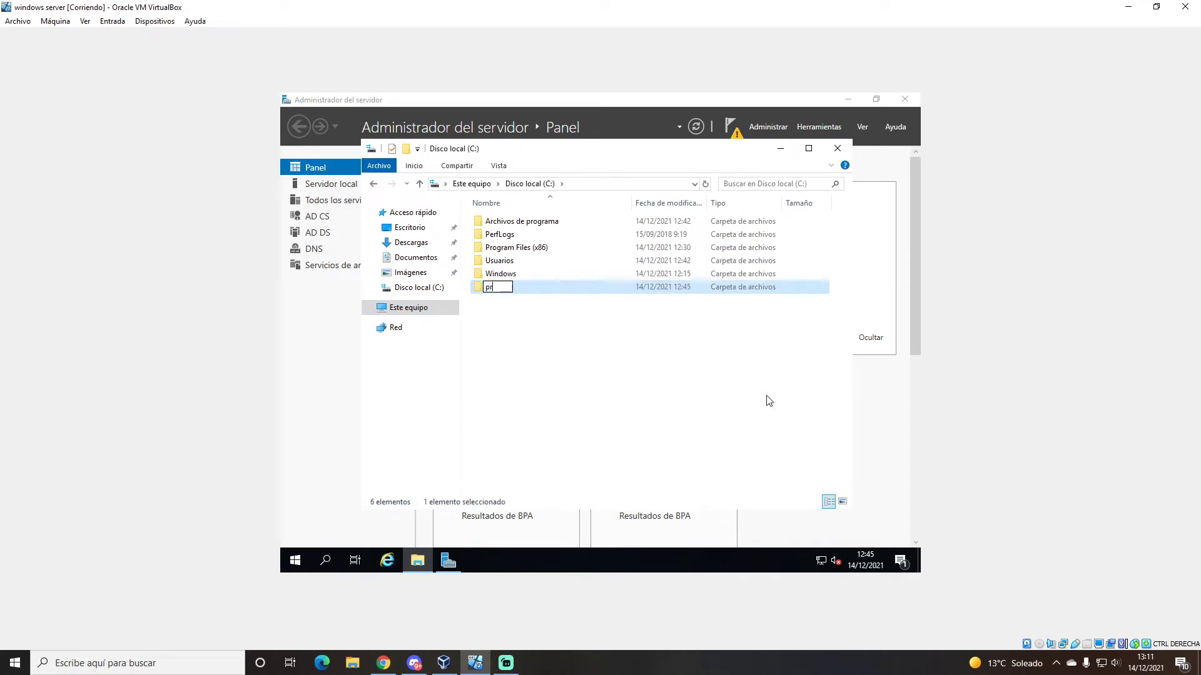
pyautogui.press('Return')
# Step: Paste the copied Chrome installer package into the programa folder
pyautogui.press('Return')
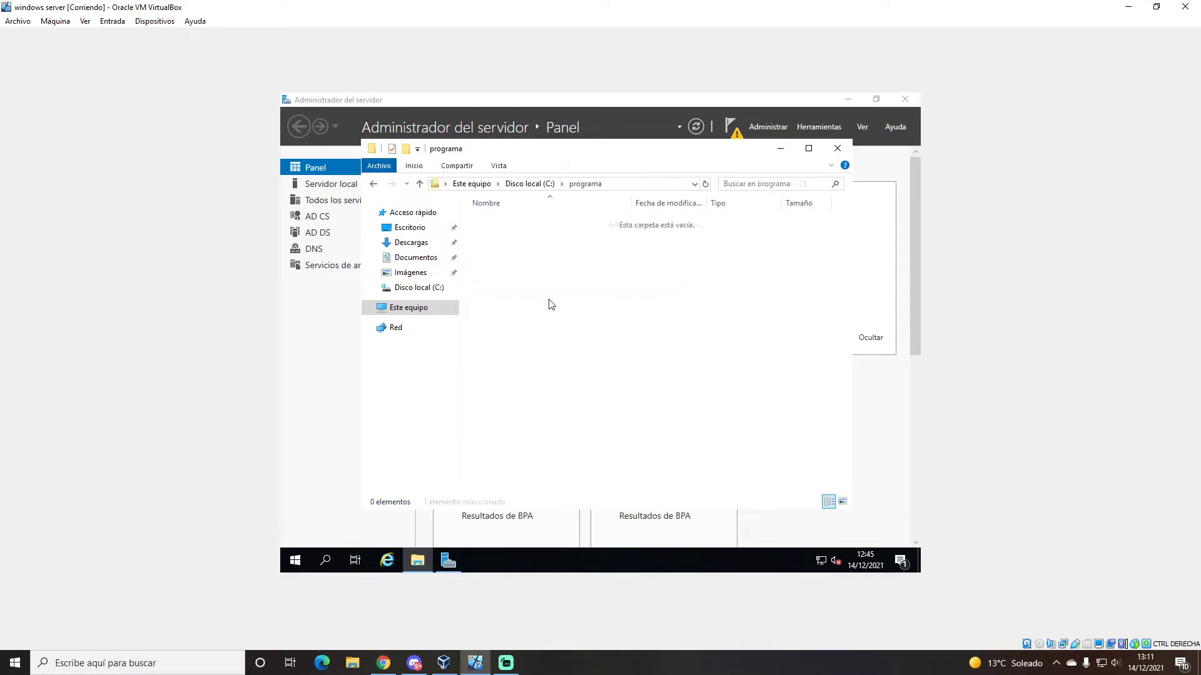
pyautogui.rightClick(550, 302)
pyautogui.click(581, 386)
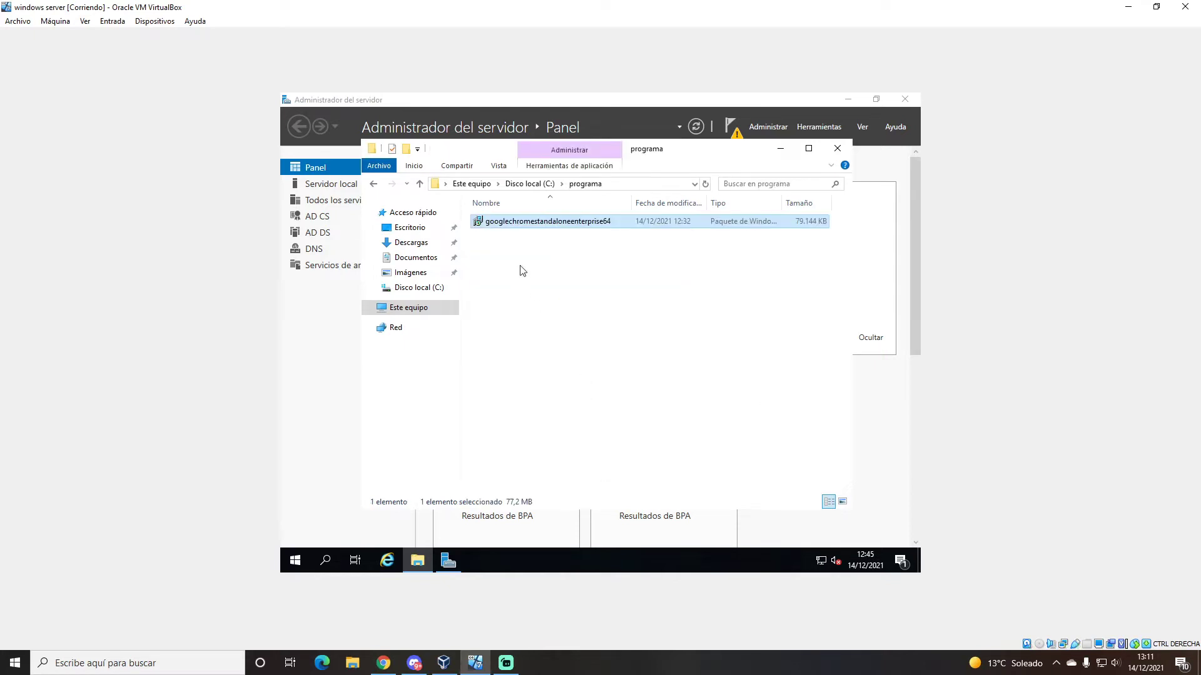
# Step: Share the programa folder on the network with Todos at the Lectura permission level and close its properties and the file explorer
pyautogui.press('BackSpace')
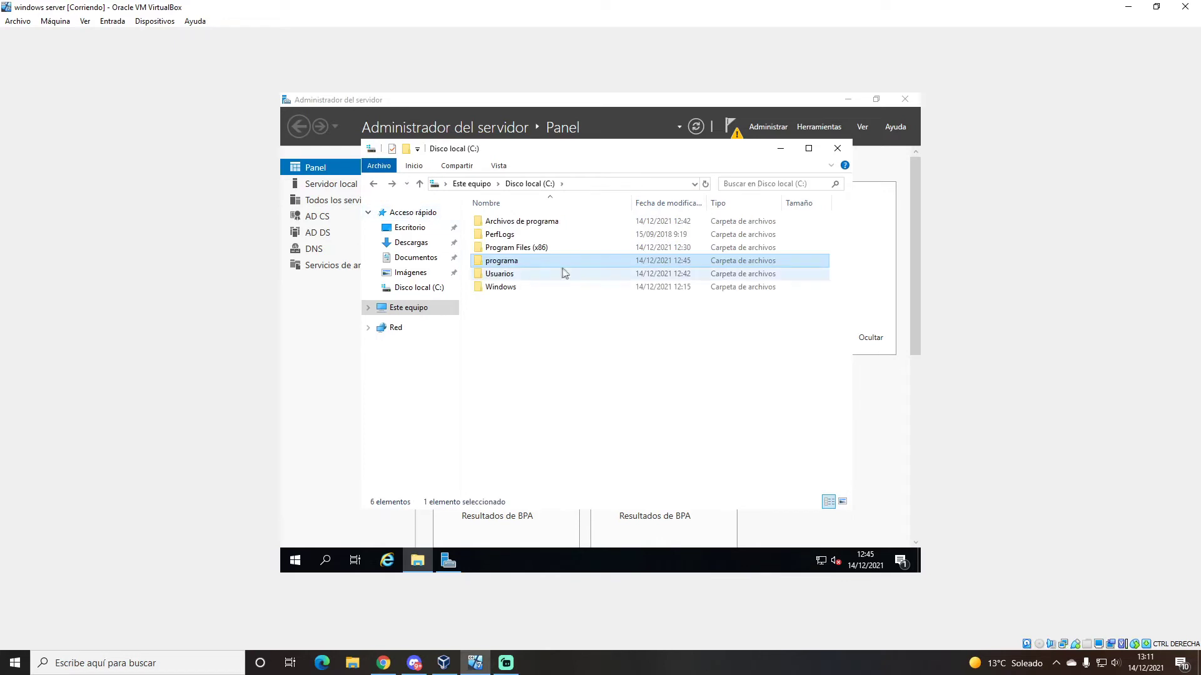
pyautogui.rightClick(517, 259)
pyautogui.click(558, 482)
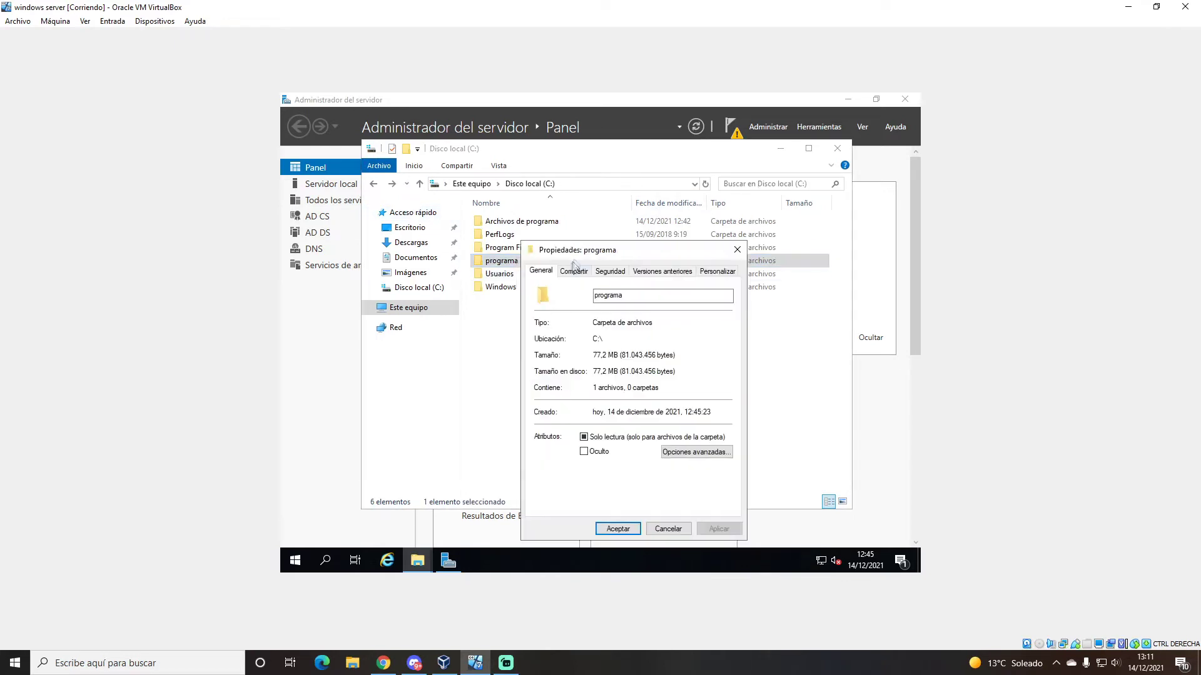
pyautogui.click(573, 271)
pyautogui.click(558, 356)
pyautogui.write('Todos')
pyautogui.press('Return')
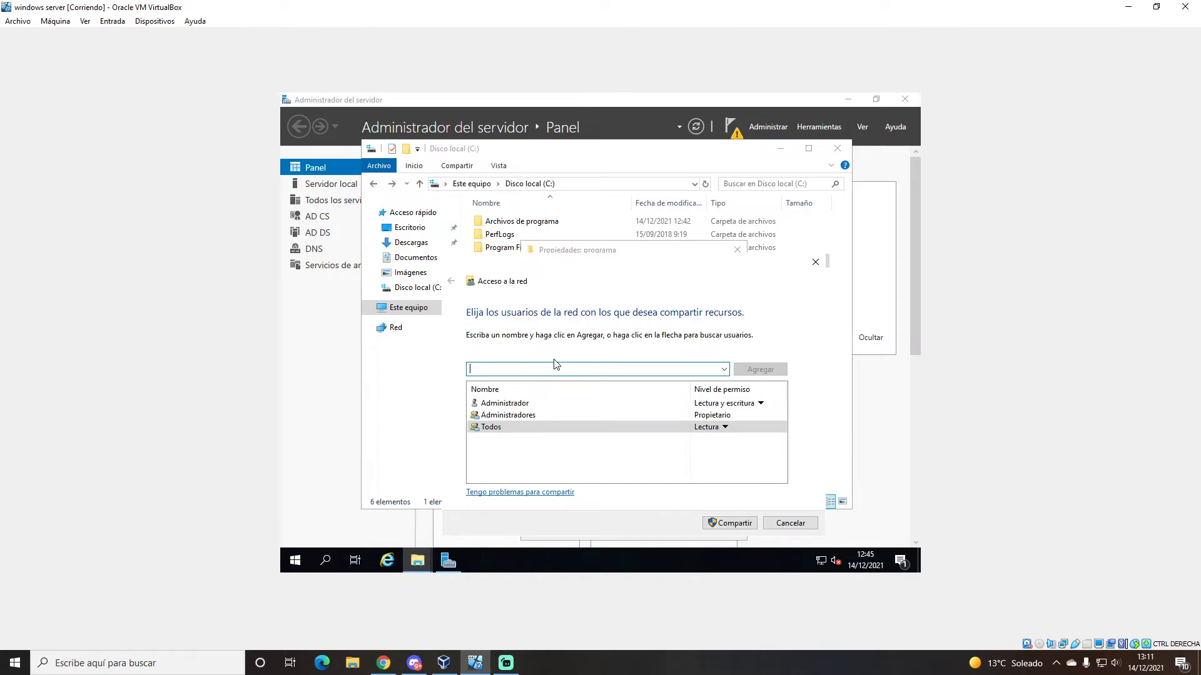
pyautogui.click(734, 524)
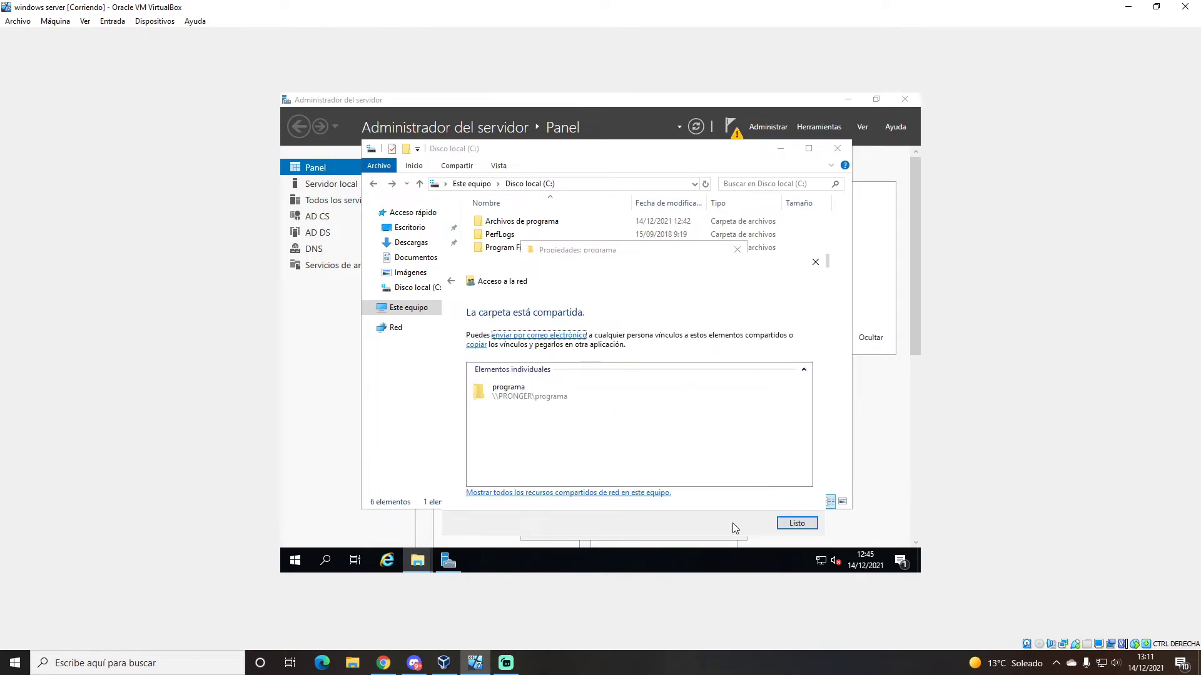
pyautogui.click(807, 524)
pyautogui.click(837, 148)
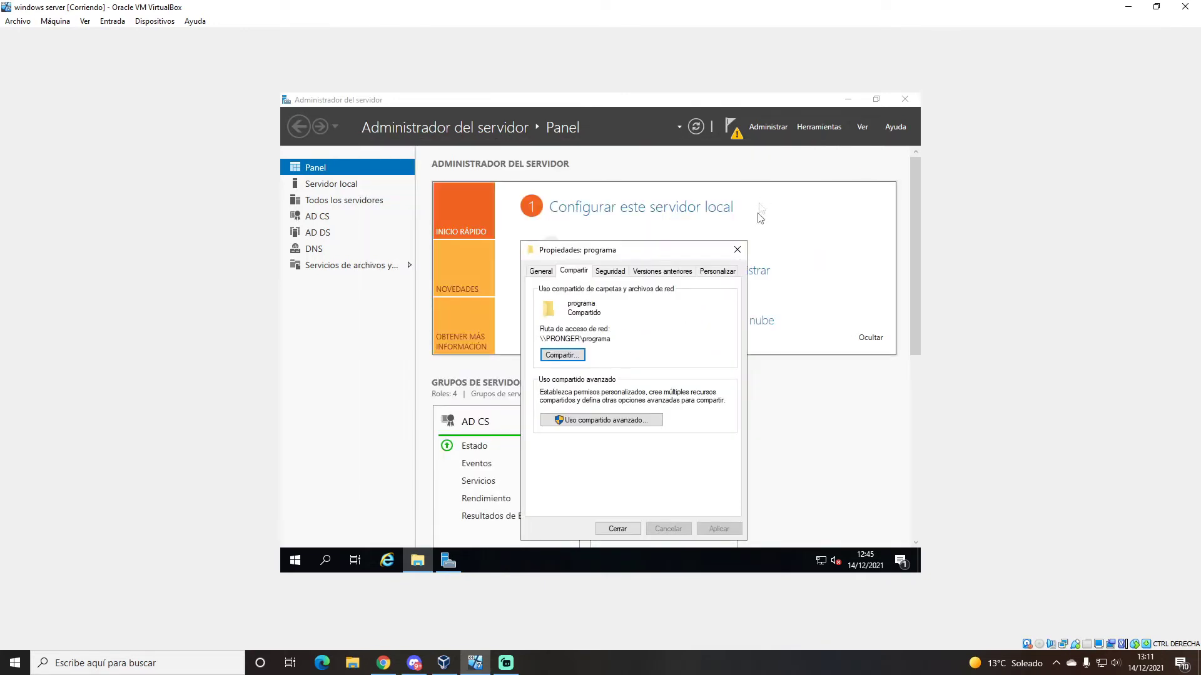
pyautogui.click(736, 250)
# Step: Create a group policy object named google linked to the pronger.com domain in Administración de directivas de grupo
pyautogui.click(818, 126)
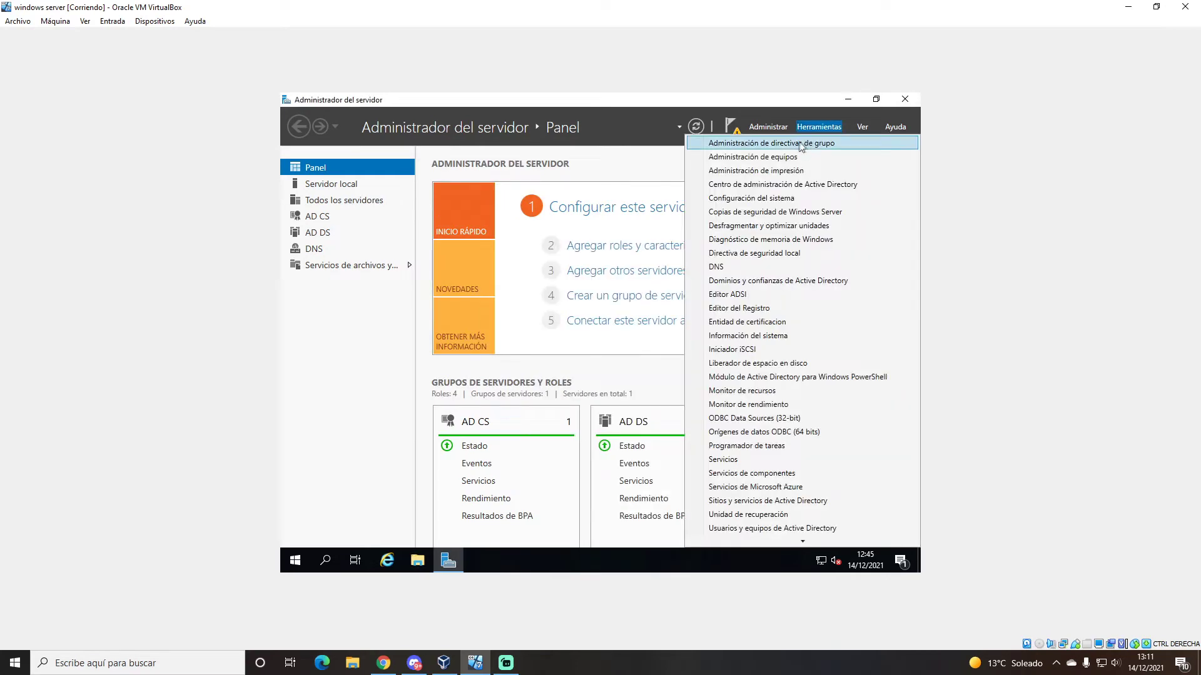
pyautogui.click(803, 144)
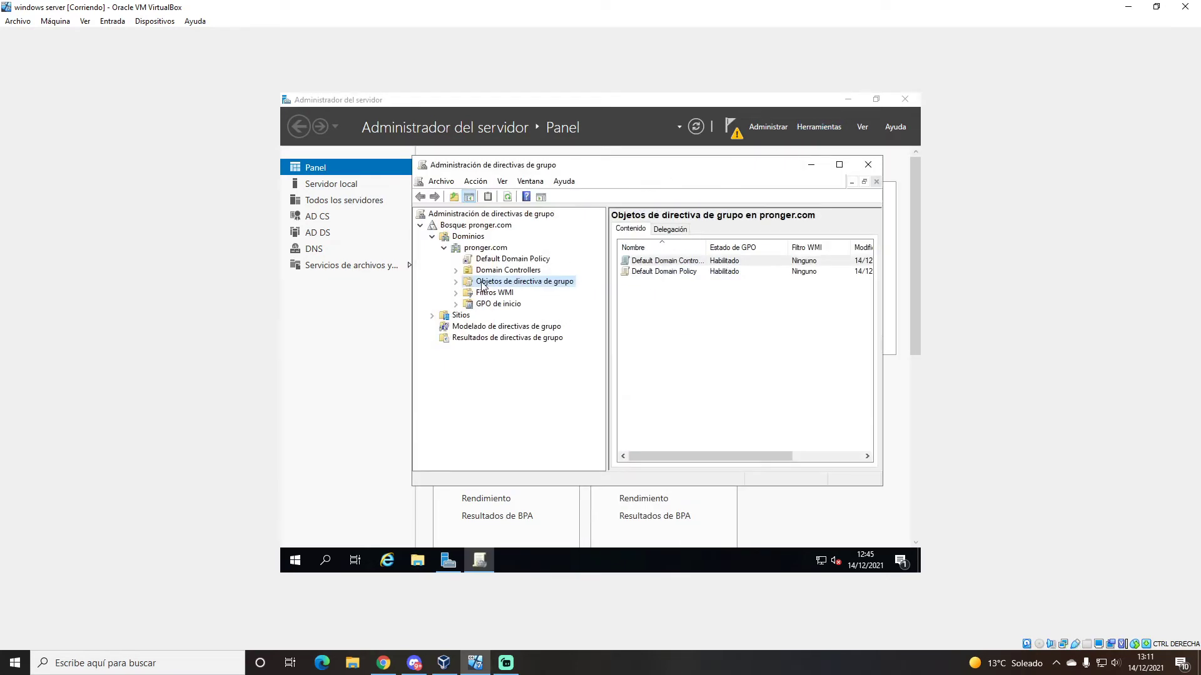
pyautogui.rightClick(504, 249)
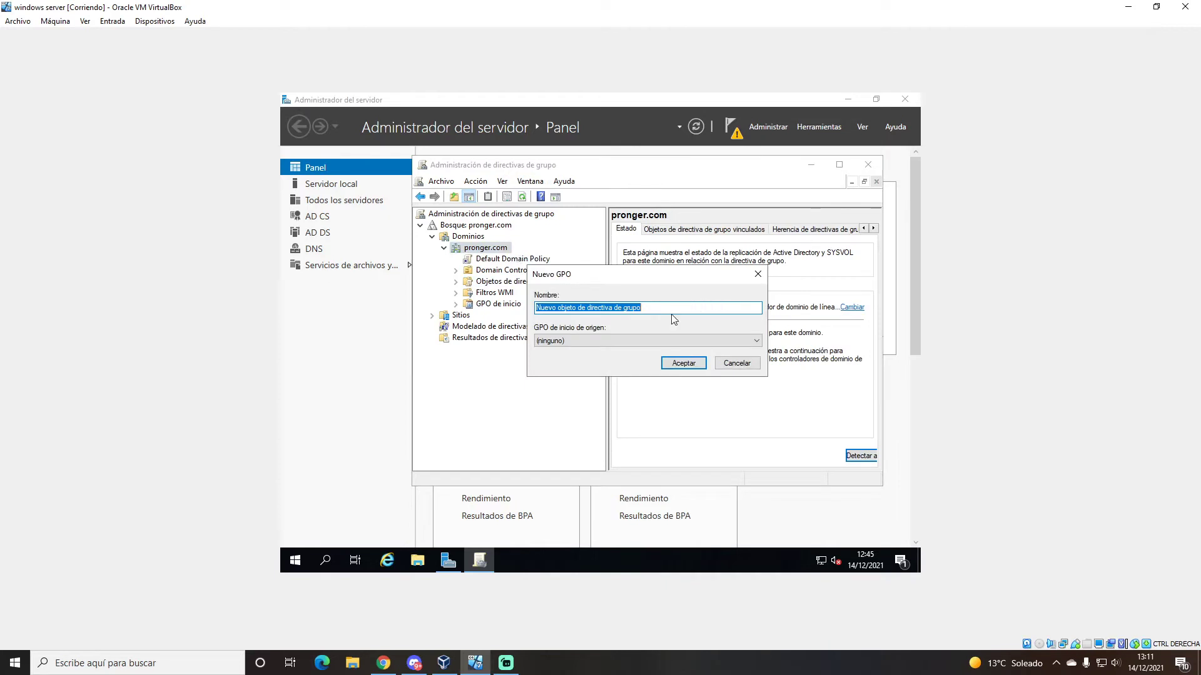
pyautogui.write('gobgle')
pyautogui.press('Return')
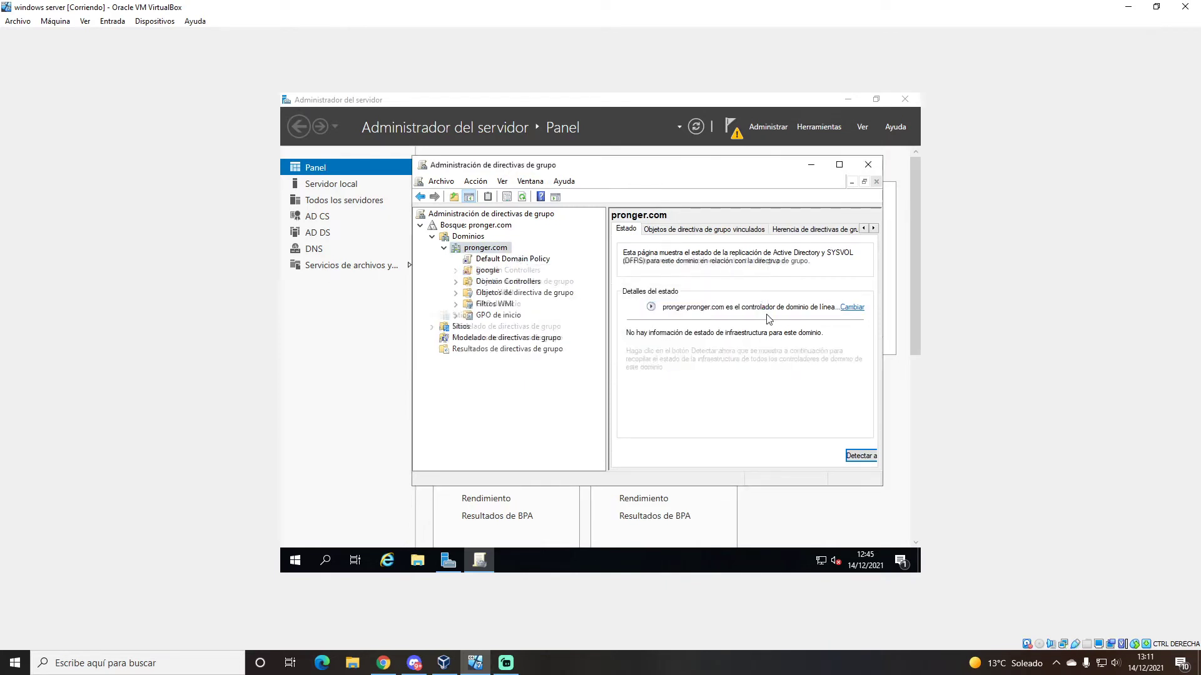
# Step: Open the google policy object for editing
pyautogui.click(481, 263)
pyautogui.rightClick(479, 264)
pyautogui.click(477, 271)
pyautogui.rightClick(476, 271)
pyautogui.click(499, 281)
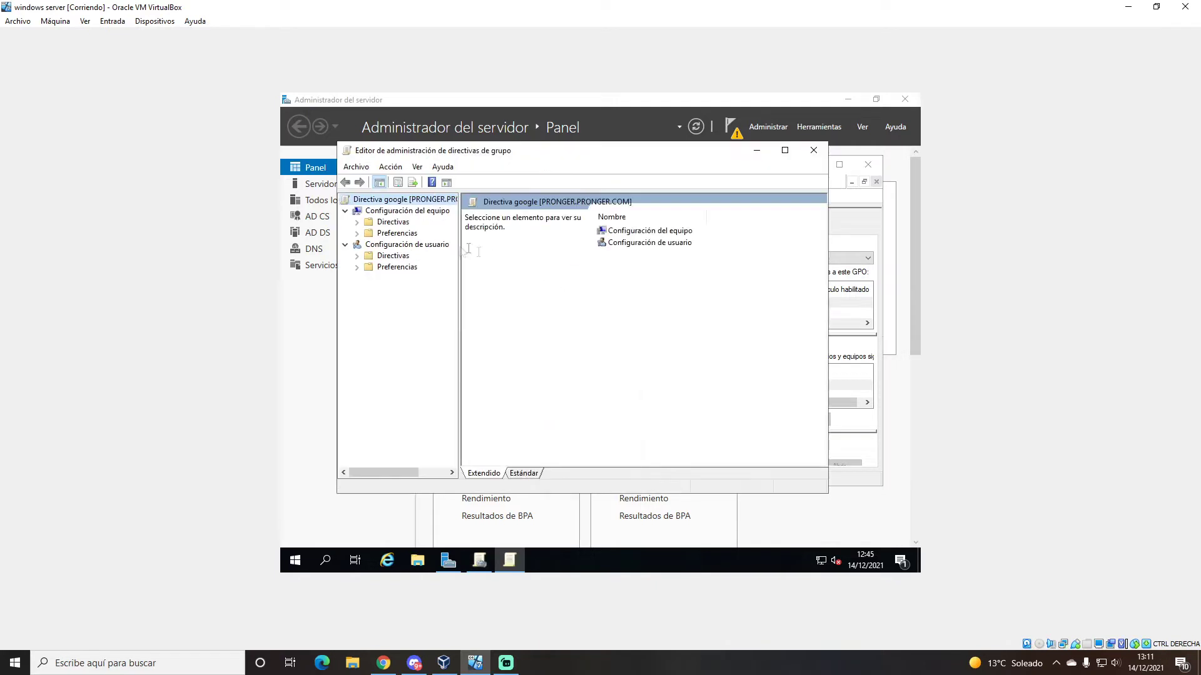
# Step: Start a new package in Instalación de software under the user configuration's software settings directives
pyautogui.click(357, 255)
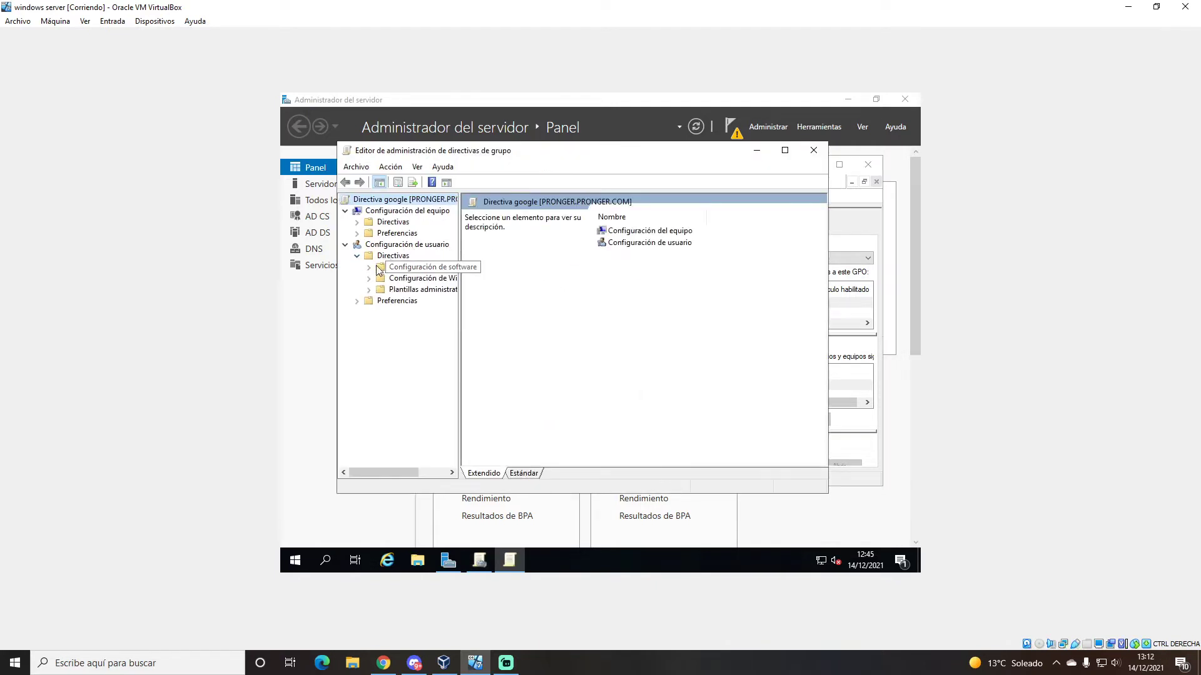
pyautogui.doubleClick(382, 267)
pyautogui.click(416, 281)
pyautogui.rightClick(575, 238)
pyautogui.moveTo(603, 246)
pyautogui.click(709, 247)
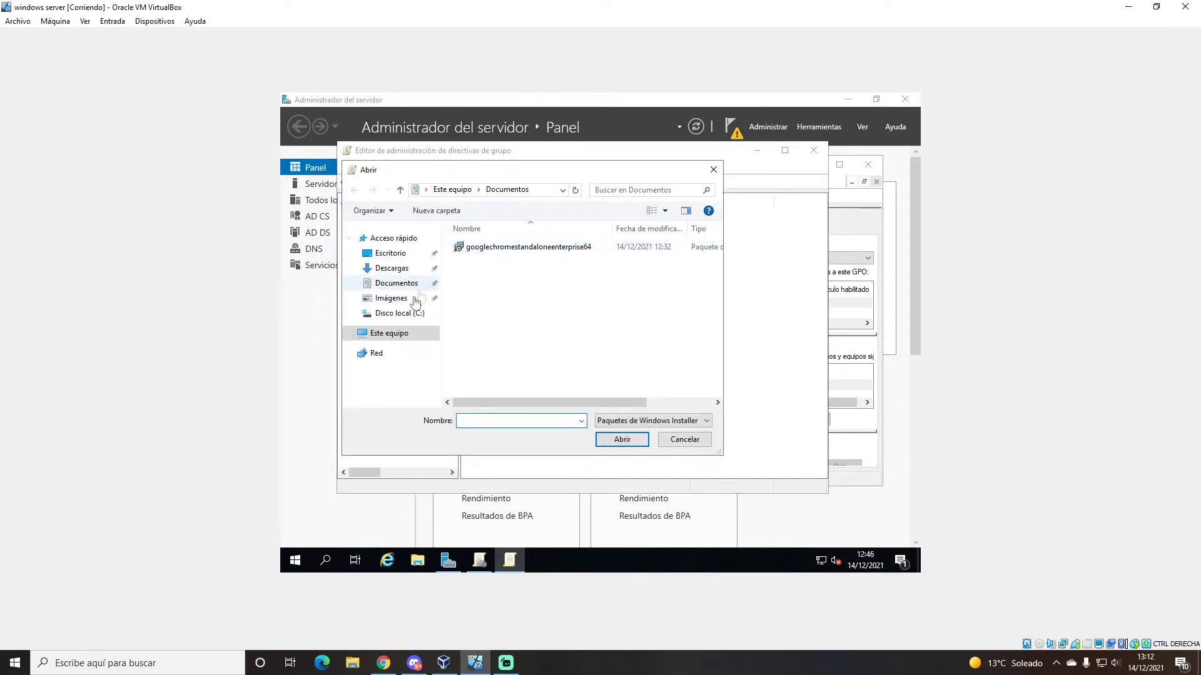
pyautogui.click(387, 333)
pyautogui.scroll(-3, 550, 320)
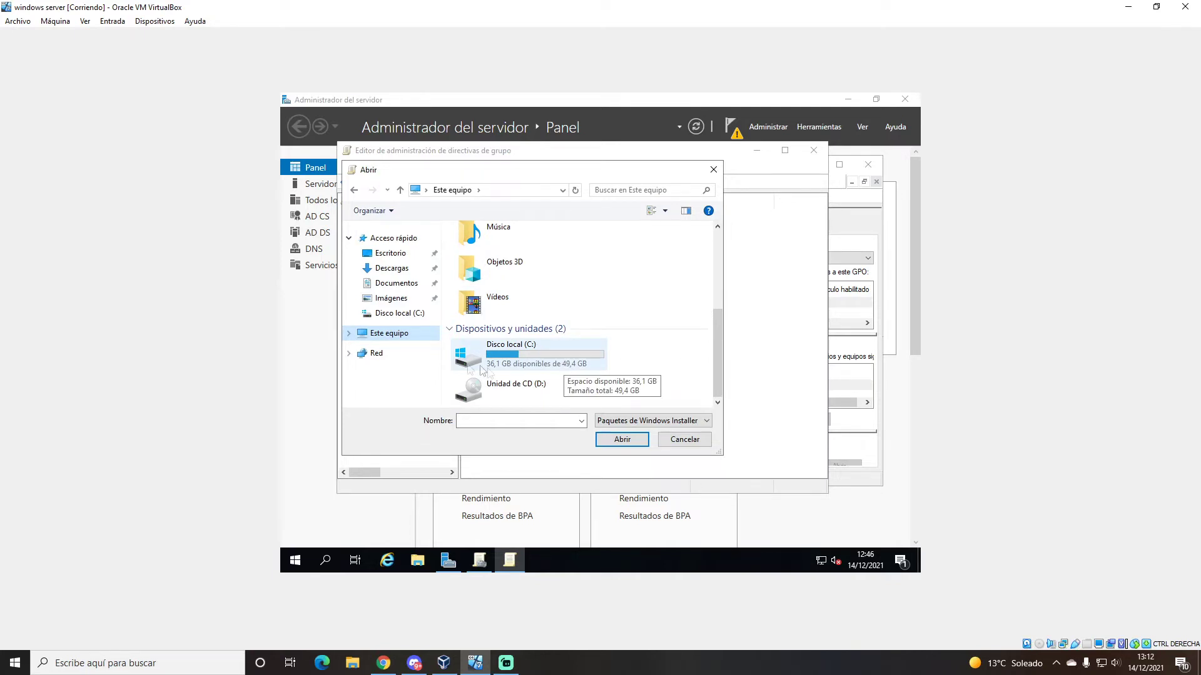
pyautogui.doubleClick(528, 361)
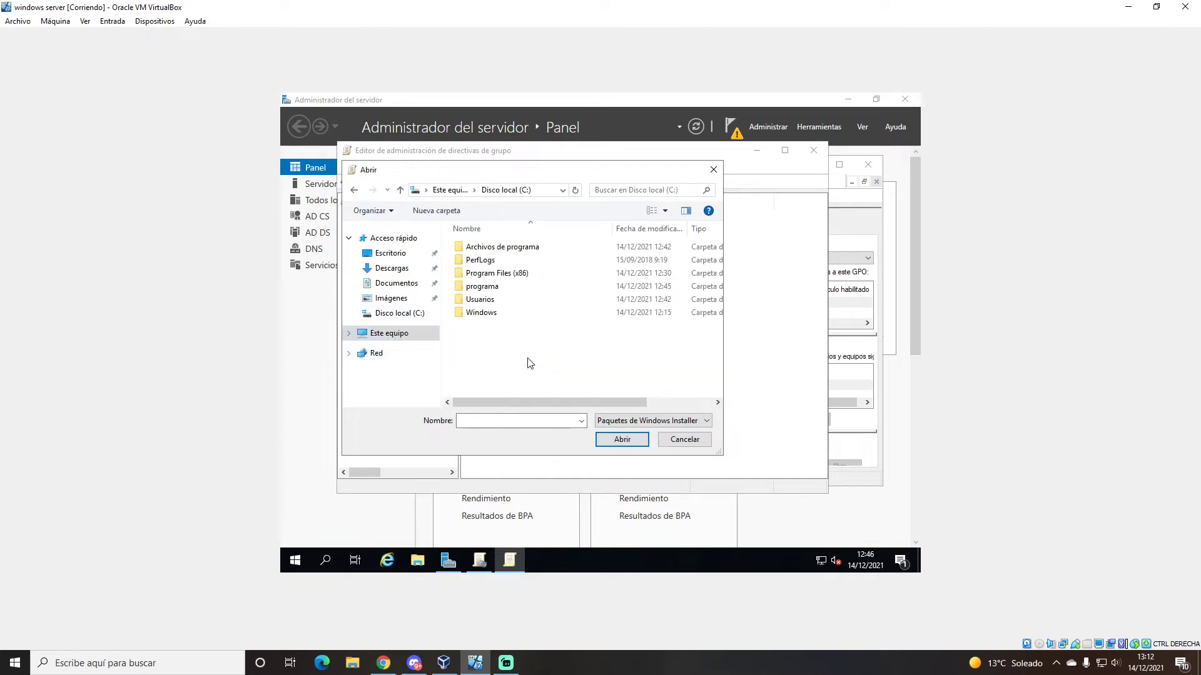
pyautogui.doubleClick(491, 286)
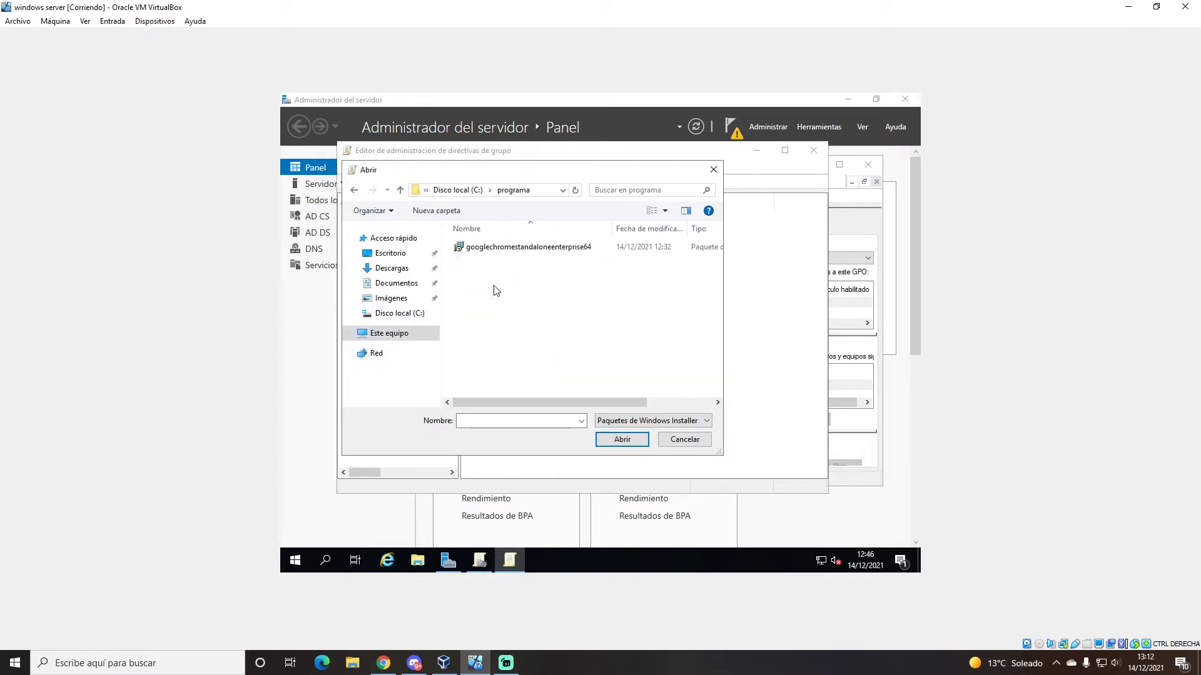
# Step: Add the googlechromestandaloneenterprise64 package from the network path \\PRONGER\programa, using the Asignada deployment method
pyautogui.click(365, 354)
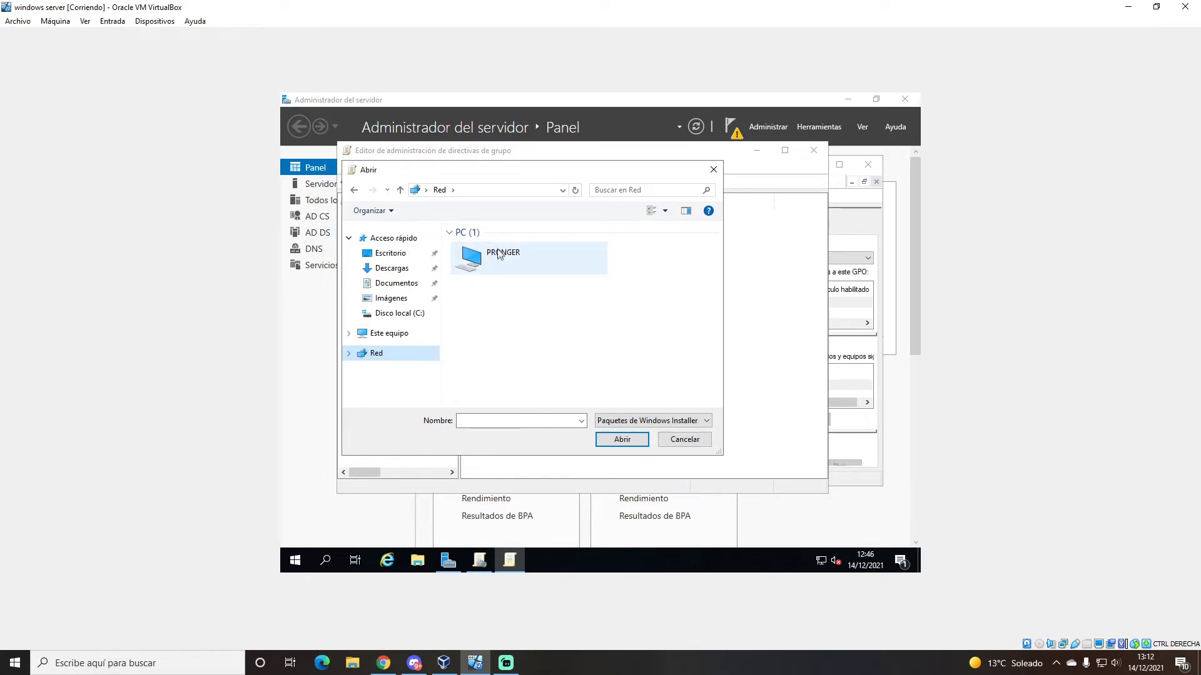
pyautogui.doubleClick(471, 272)
pyautogui.doubleClick(501, 273)
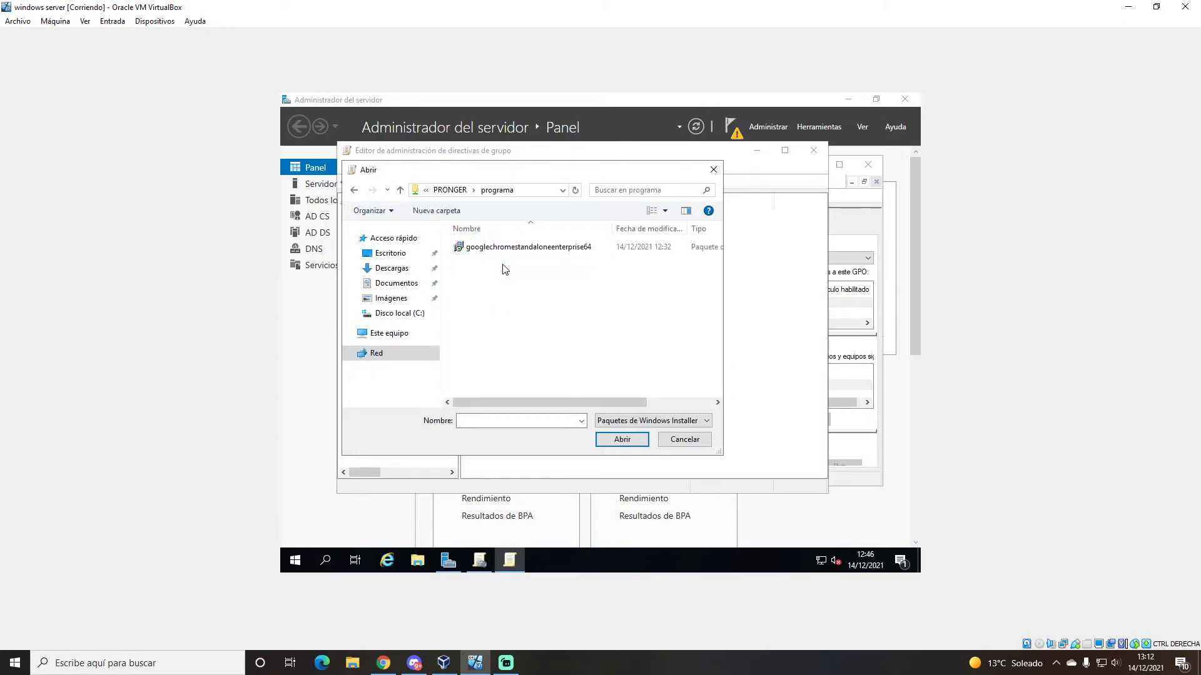
pyautogui.click(501, 252)
pyautogui.click(535, 190)
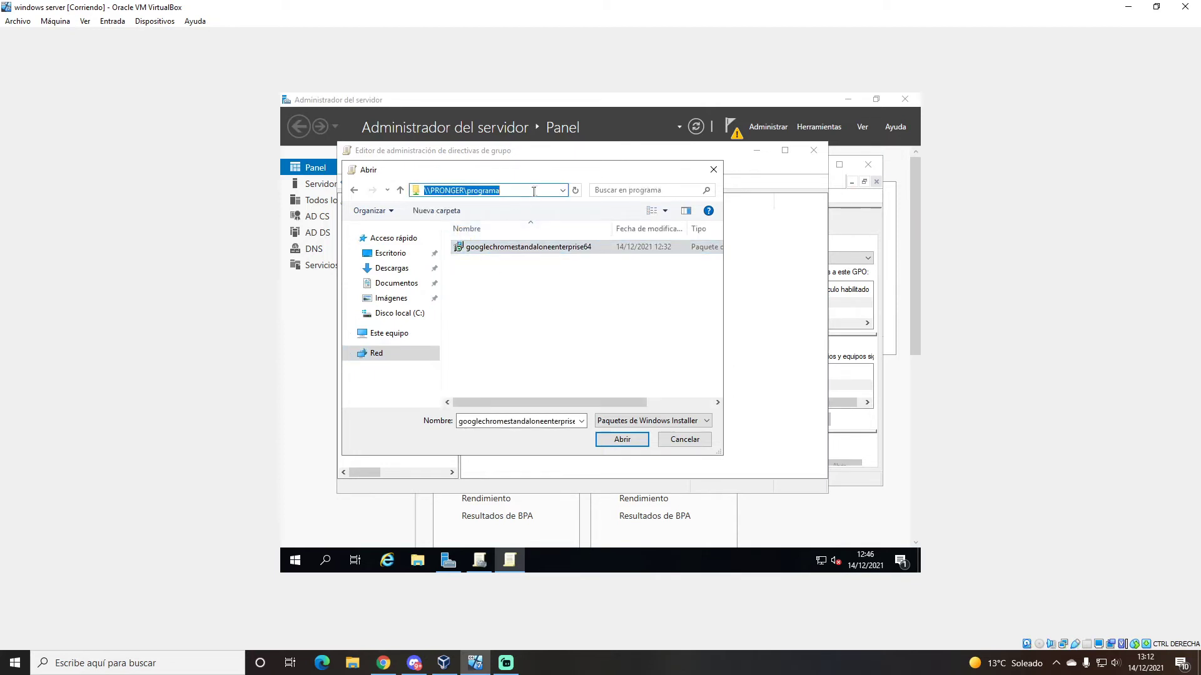
pyautogui.click(619, 439)
pyautogui.click(619, 440)
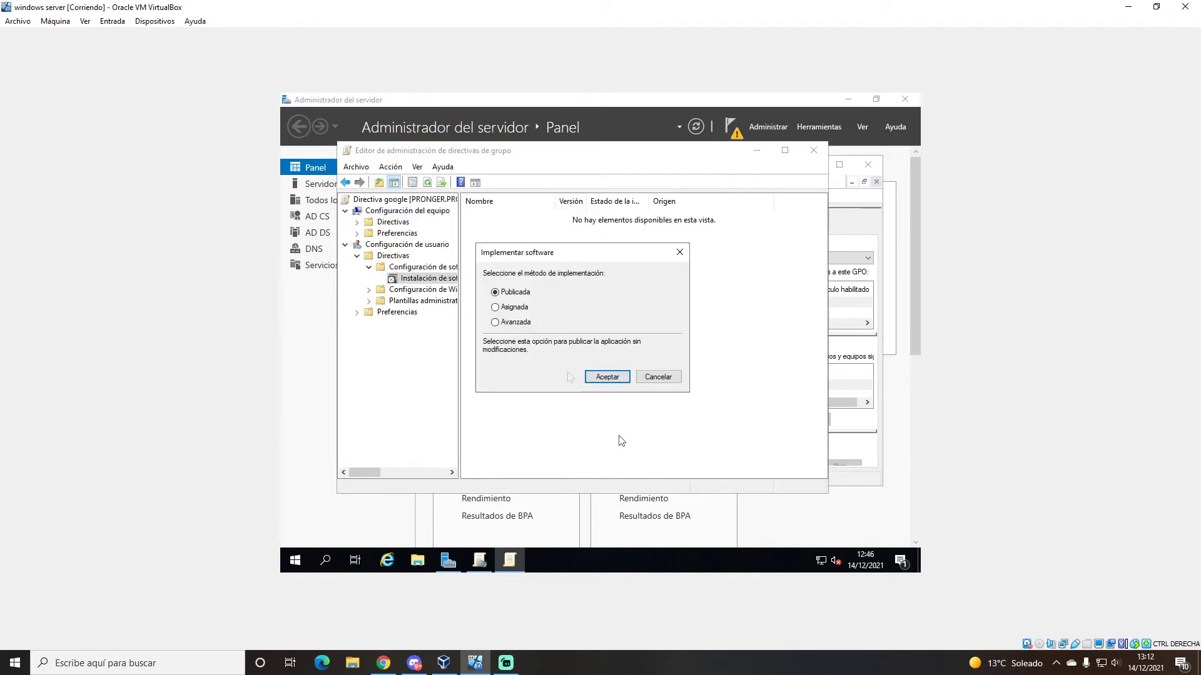
pyautogui.click(598, 376)
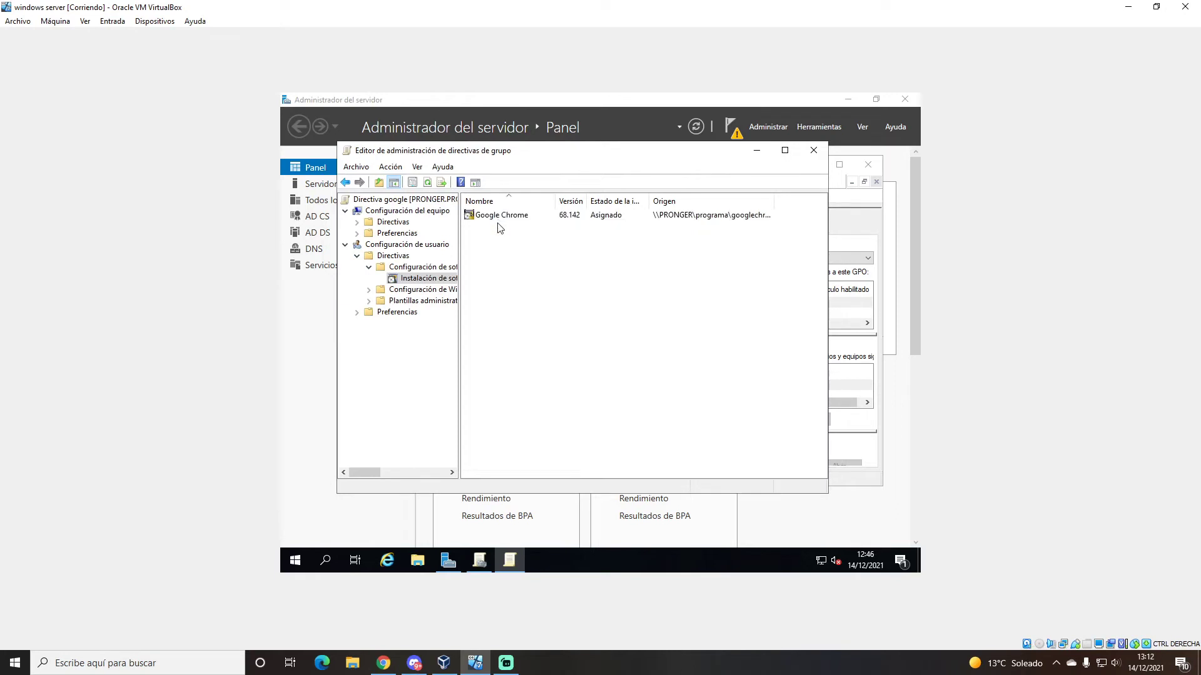
# Step: Set the Google Chrome package to install during logon in its Implementación properties and apply the change
pyautogui.rightClick(503, 217)
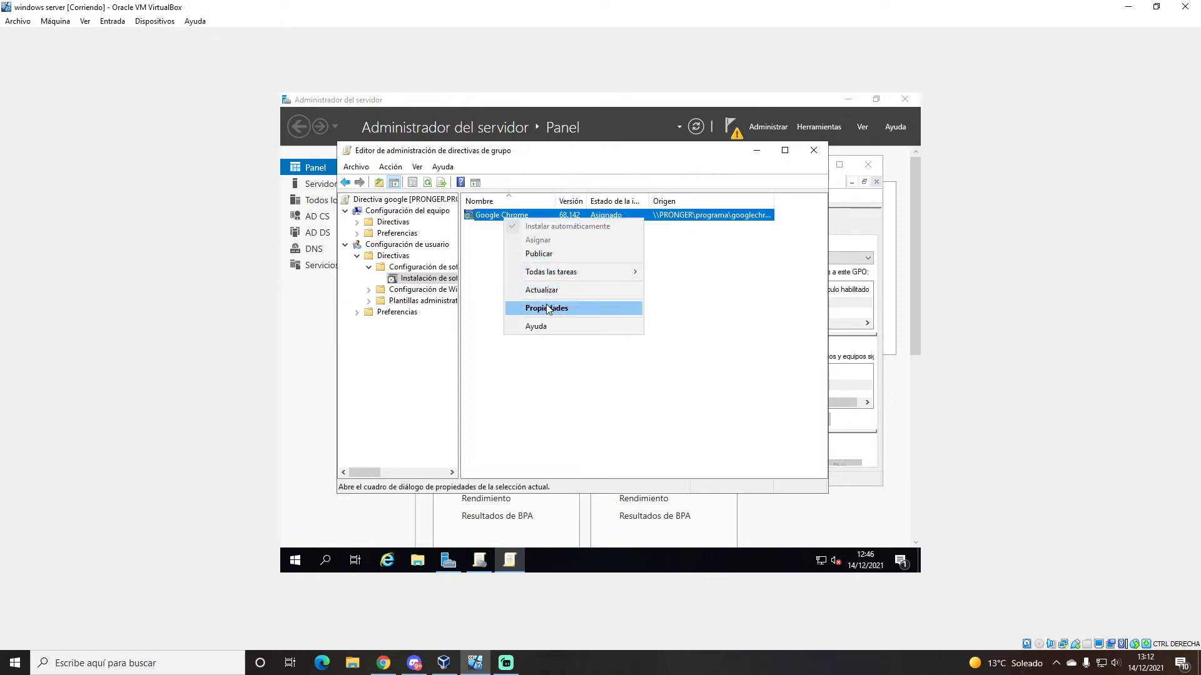
pyautogui.click(545, 308)
pyautogui.click(571, 213)
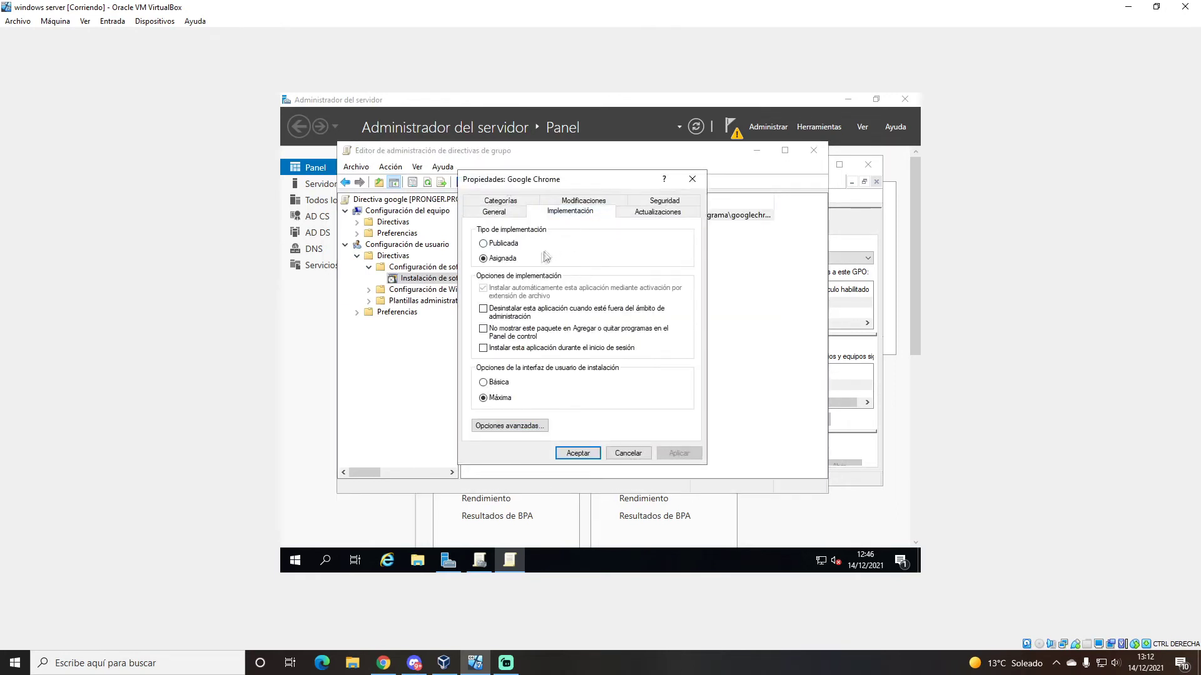
pyautogui.click(497, 351)
pyautogui.click(677, 460)
pyautogui.click(578, 453)
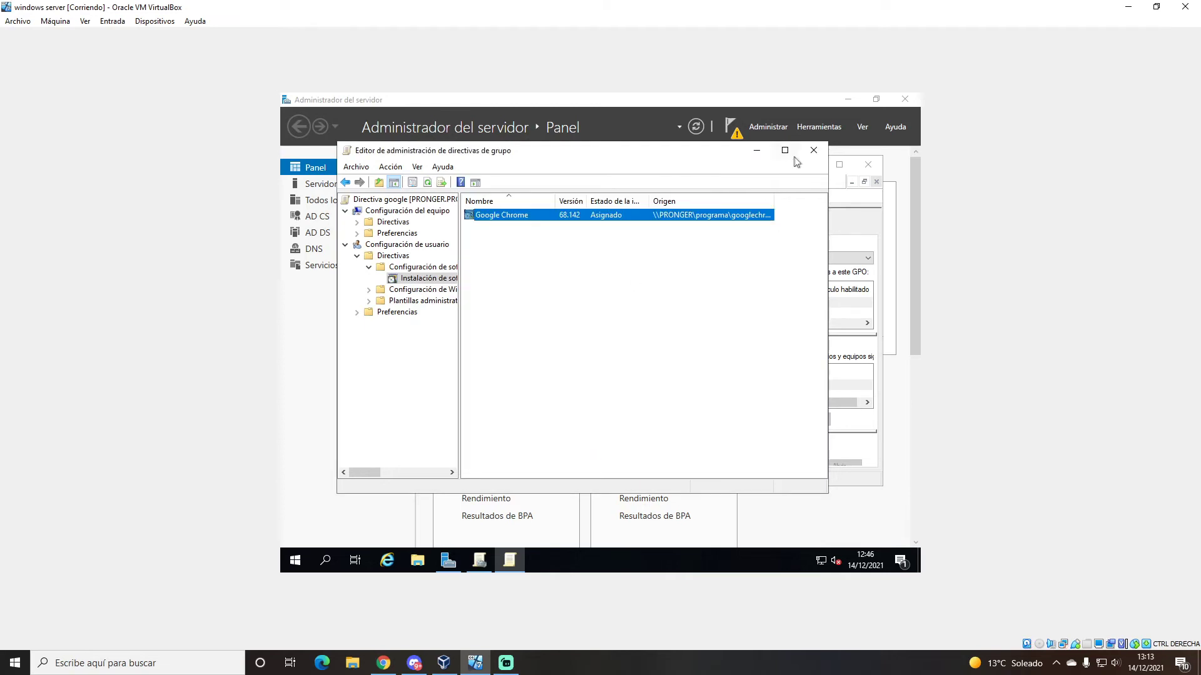
# Step: Close the group policy editor and open Usuarios y equipos de Active Directory
pyautogui.click(813, 150)
pyautogui.click(804, 130)
pyautogui.click(819, 126)
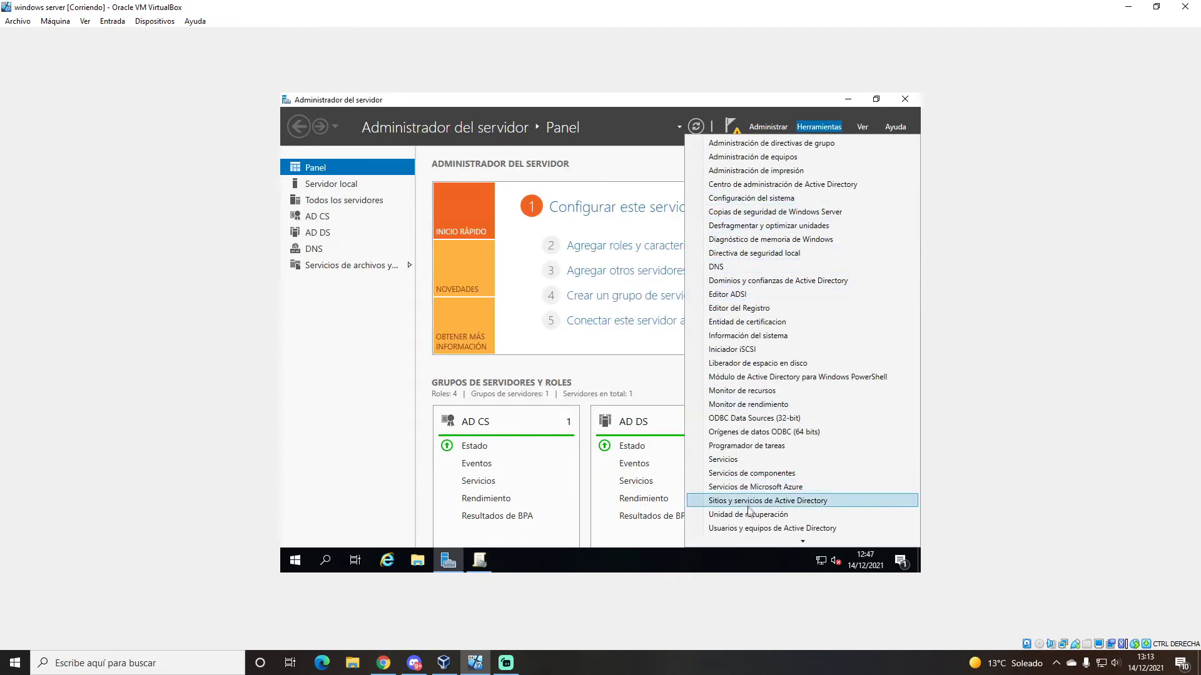
pyautogui.click(801, 529)
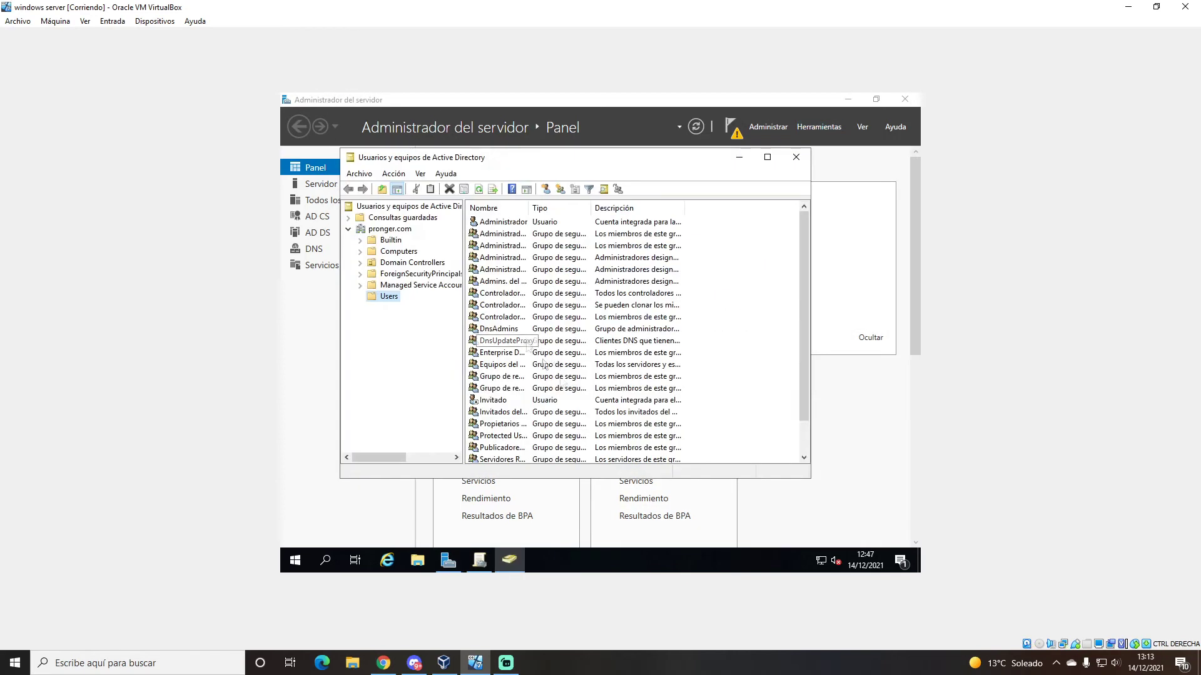
pyautogui.rightClick(764, 380)
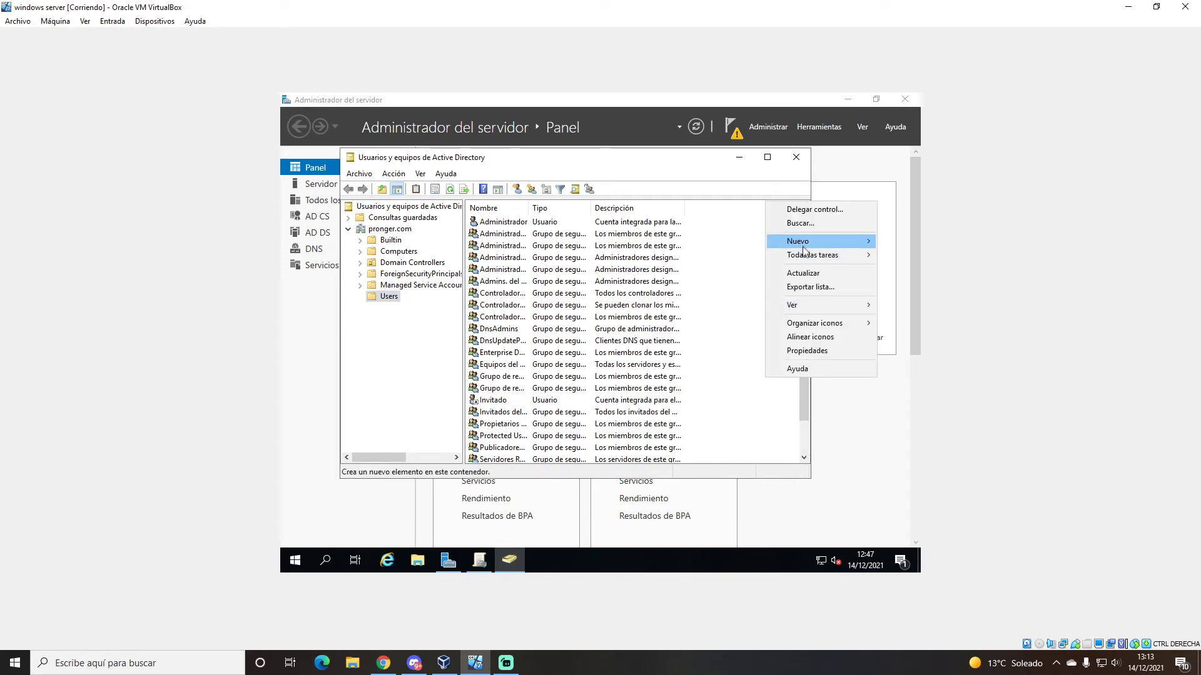
pyautogui.moveTo(806, 244)
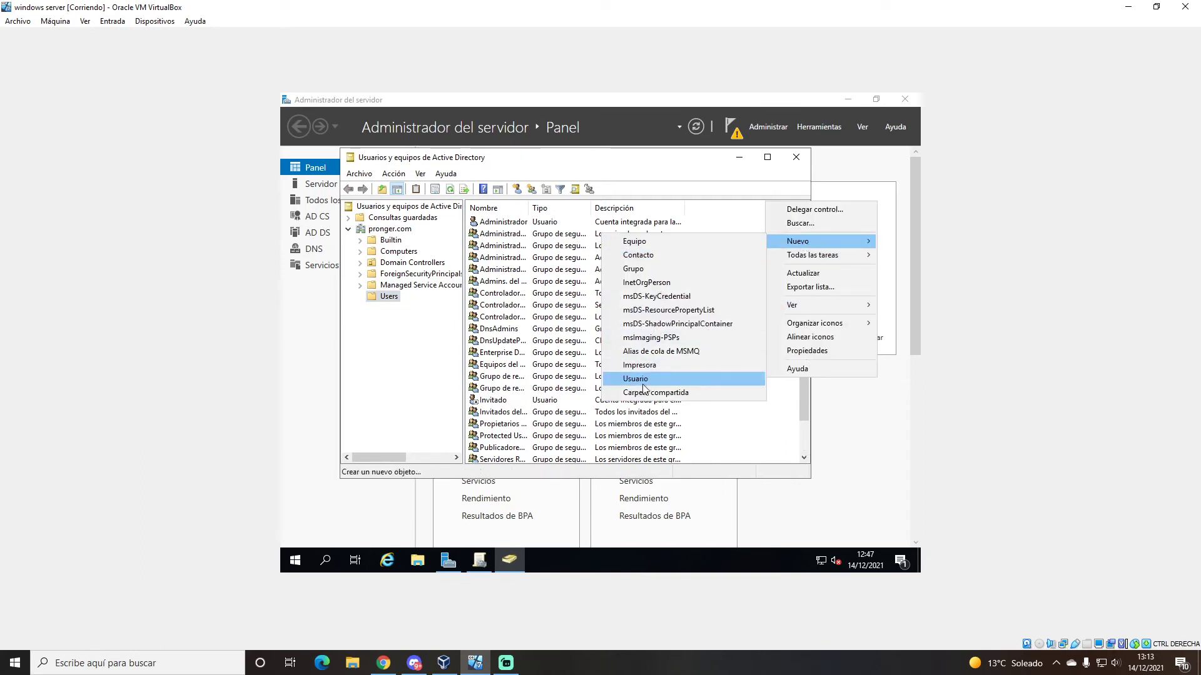
pyautogui.click(782, 431)
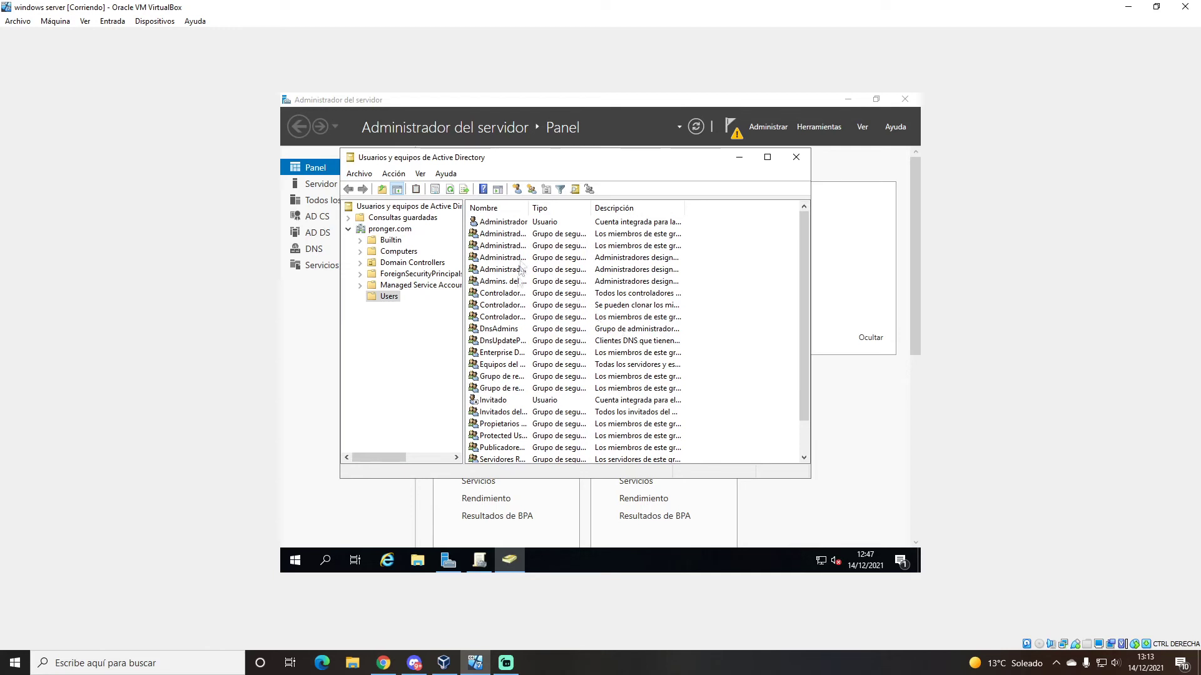
# Step: Locate and select the existing usuario account in the Users container of the pronger.com domain
pyautogui.scroll(-1, 531, 332)
pyautogui.click(503, 436)
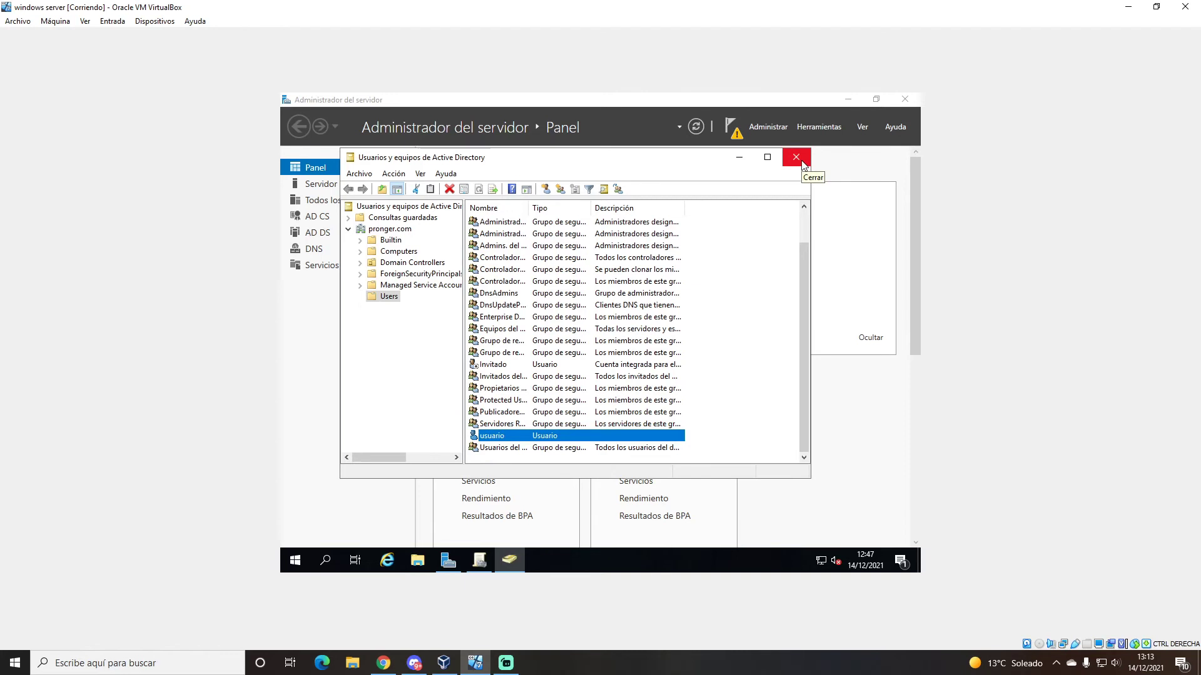
# Step: Leave the current session to reach the sign-in screen and log in as the other user usuario with the account password
pyautogui.hotkey('ctrl', 'alt', 'Delete')
pyautogui.click(566, 258)
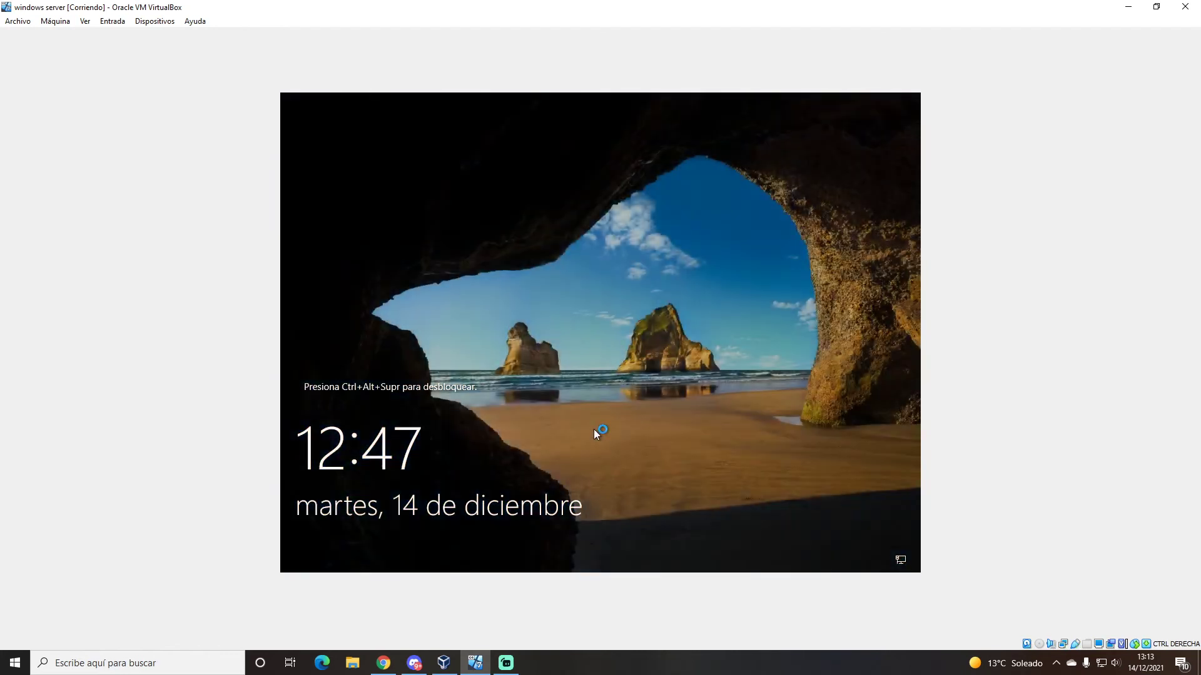
pyautogui.hotkey('ctrl', 'alt', 'Delete')
pyautogui.click(373, 549)
pyautogui.write('usuario')
pyautogui.press('Tab')
pyautogui.write('••••••••')
pyautogui.press('Return')
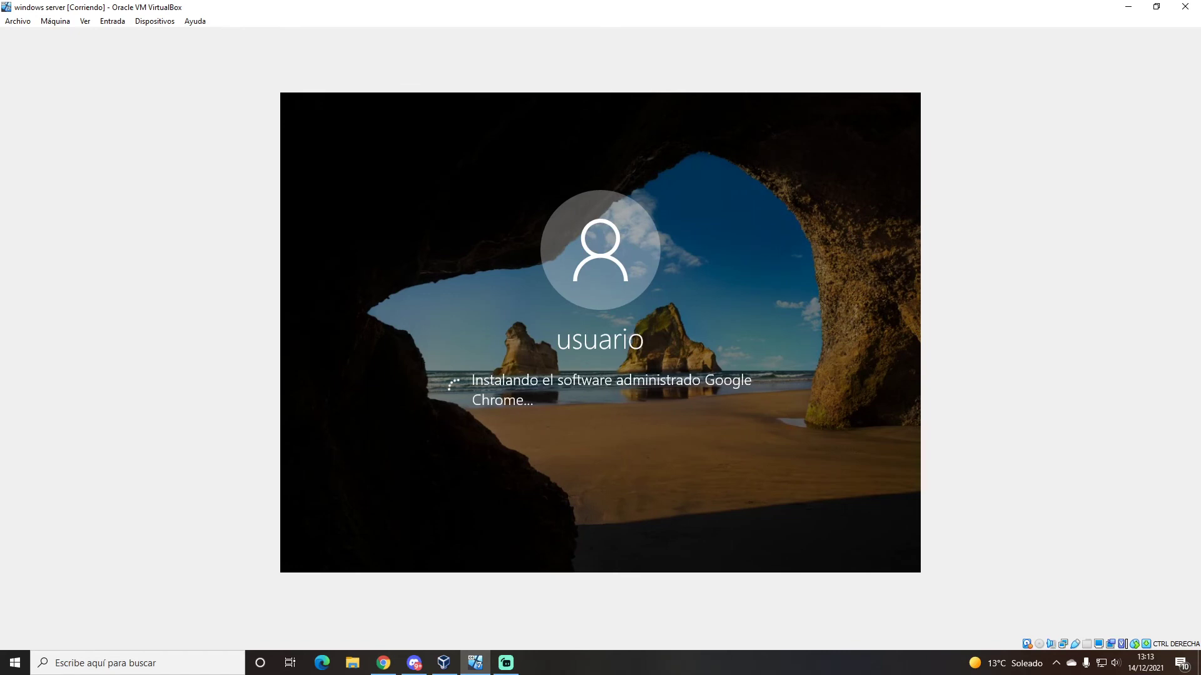